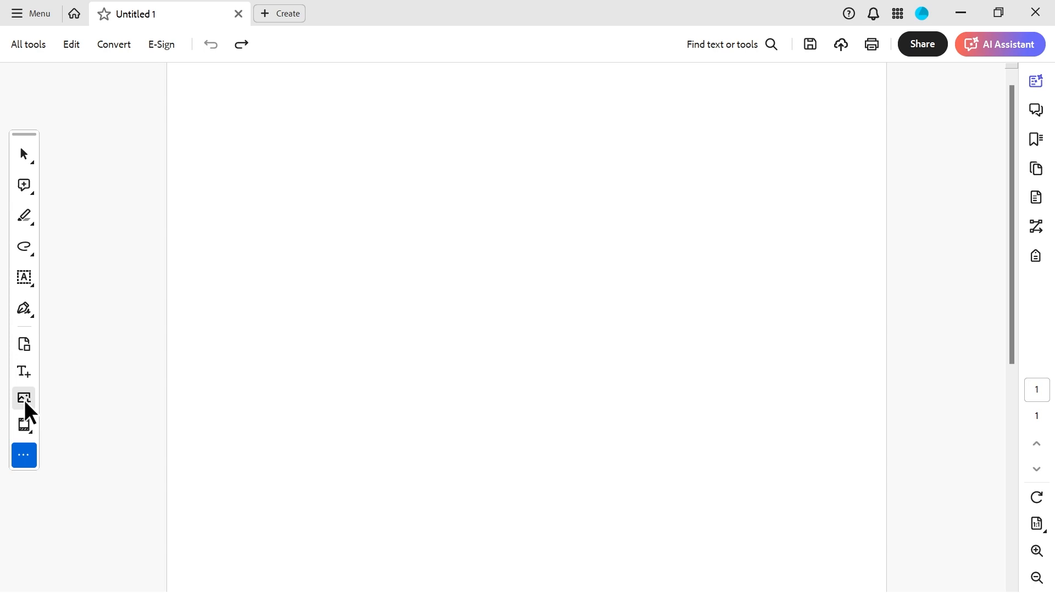
# Insert the grey car photo into the blank page and move it to the upper middle of the page
pyautogui.doubleClick(303, 173)
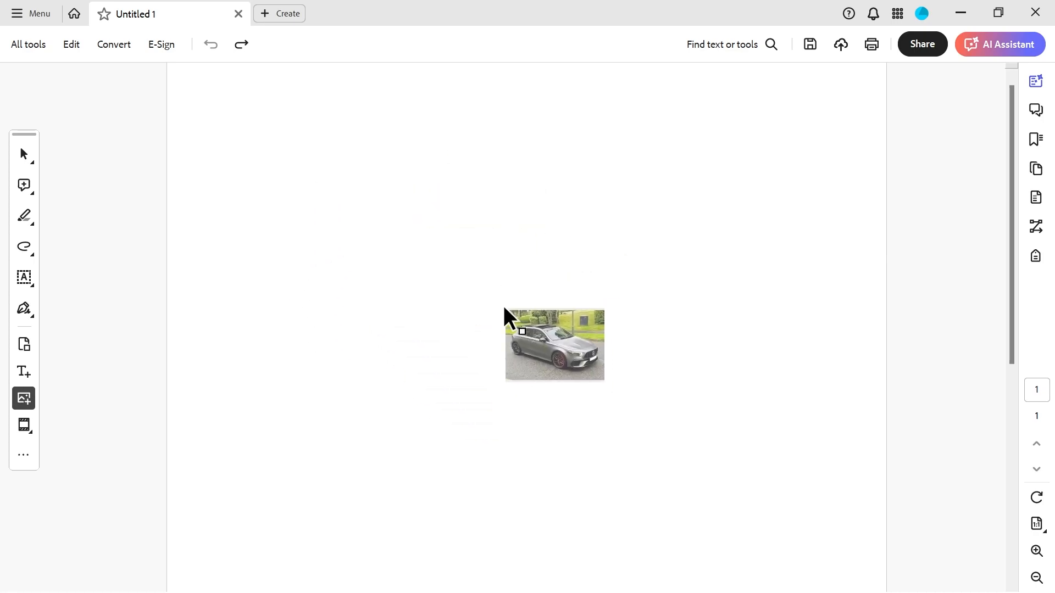
pyautogui.click(519, 307)
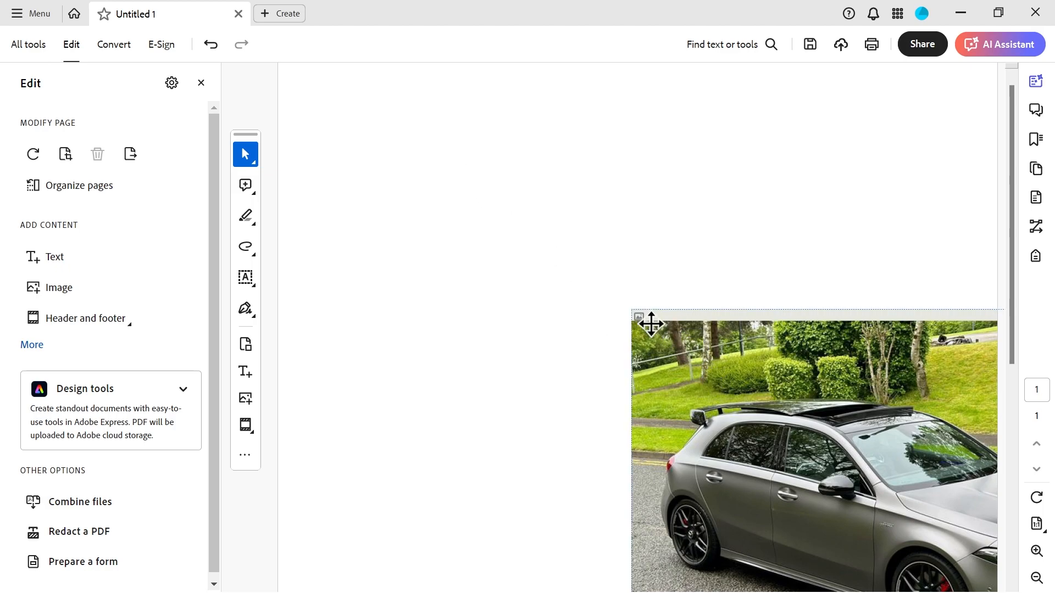
pyautogui.moveTo(695, 351); pyautogui.dragTo(401, 152)
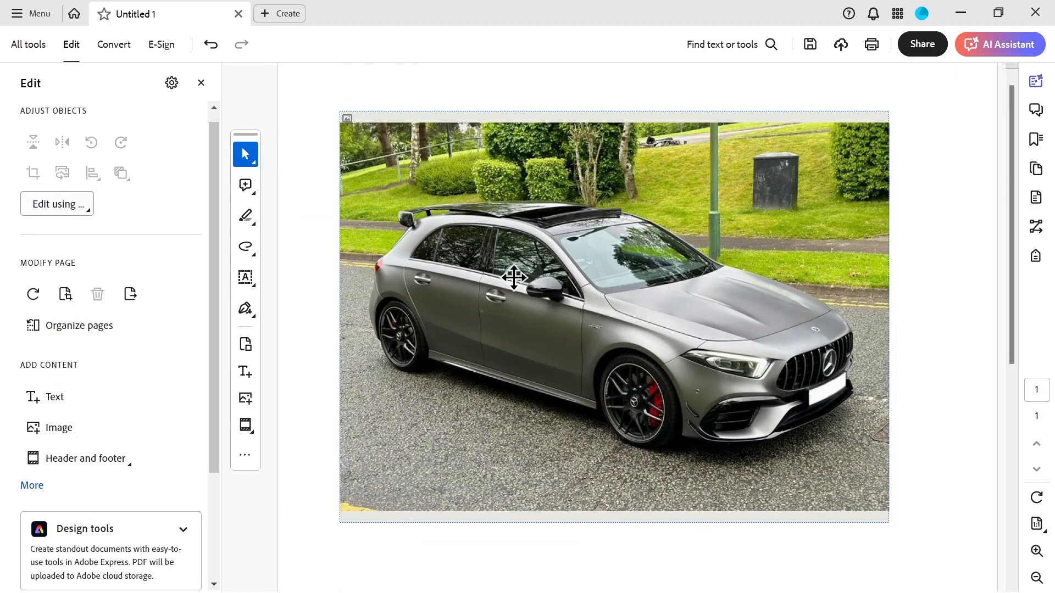
# Crop the car photo at its upper edge and lower-right corner, and remove the crop again
pyautogui.rightClick(493, 250)
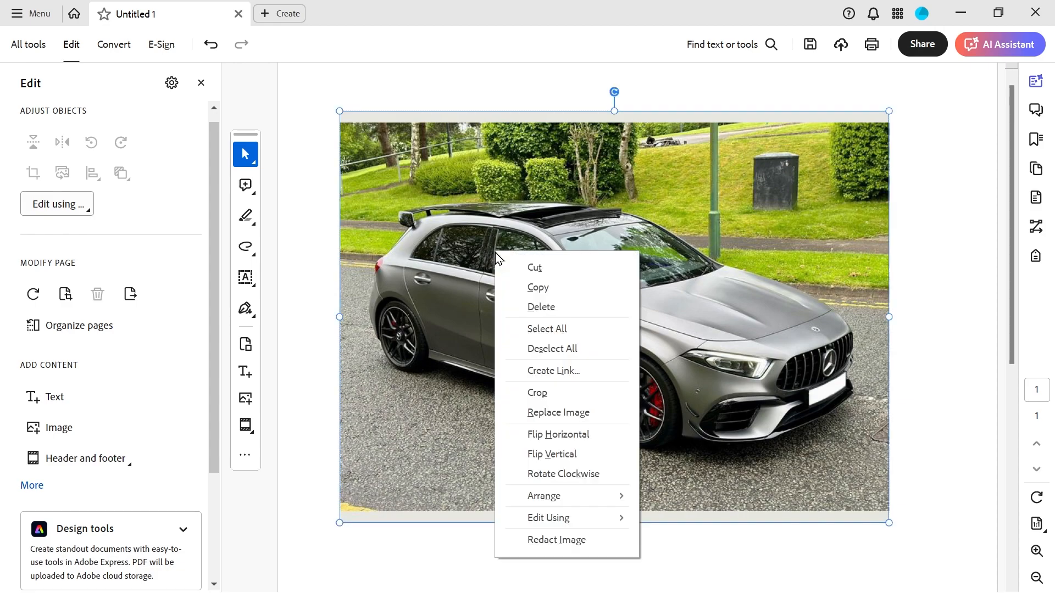
pyautogui.click(542, 392)
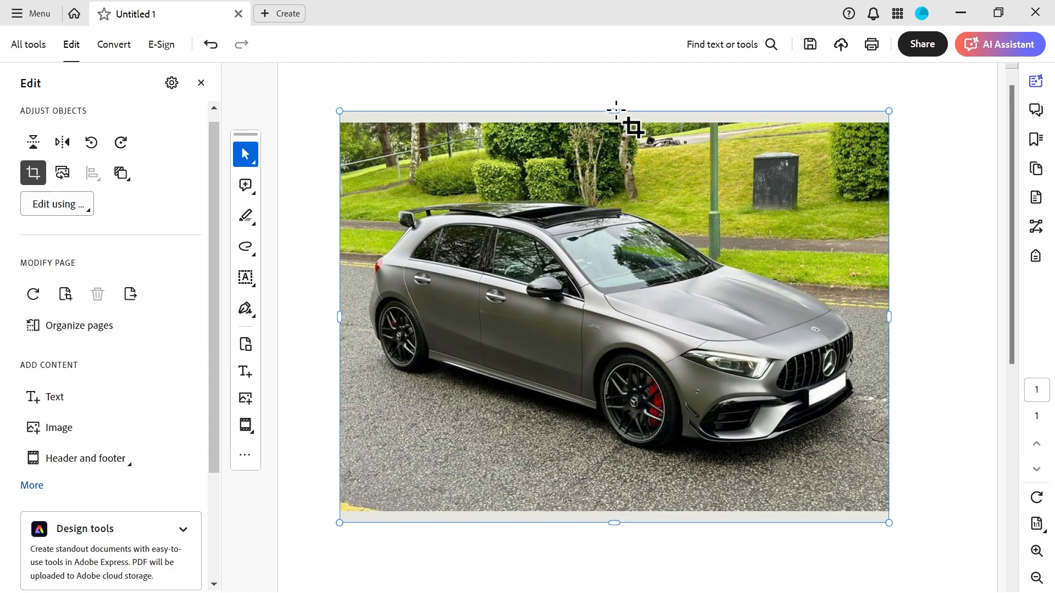
pyautogui.moveTo(616, 109); pyautogui.dragTo(617, 165)
pyautogui.moveTo(889, 522)
pyautogui.mouseDown()
pyautogui.moveTo(873, 488)
pyautogui.moveTo(904, 502)
pyautogui.moveTo(883, 469)
pyautogui.moveTo(857, 460)
pyautogui.moveTo(868, 460)
pyautogui.moveTo(860, 473)
pyautogui.mouseUp()
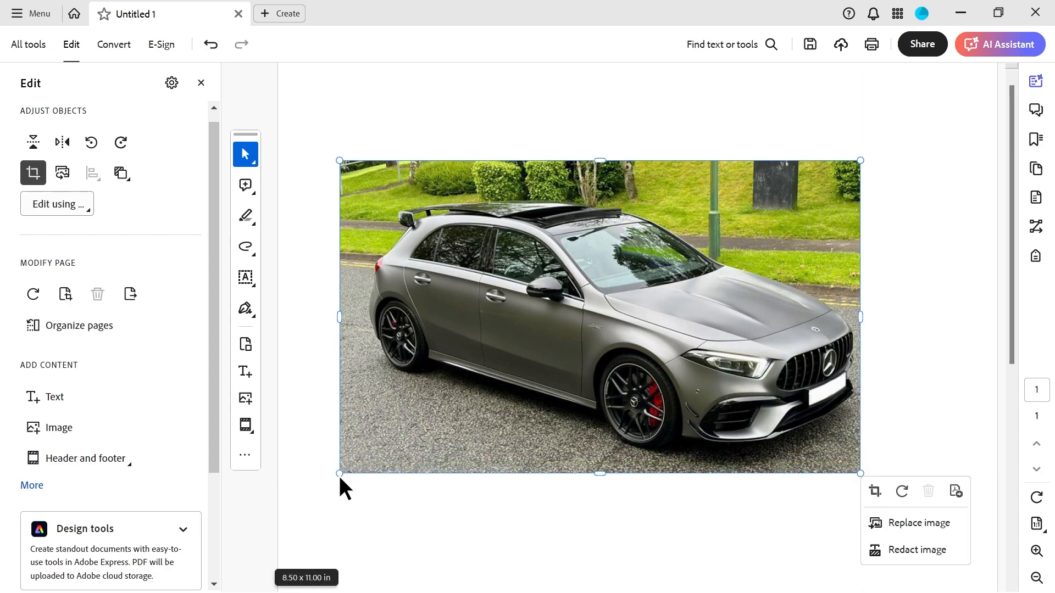
pyautogui.rightClick(471, 356)
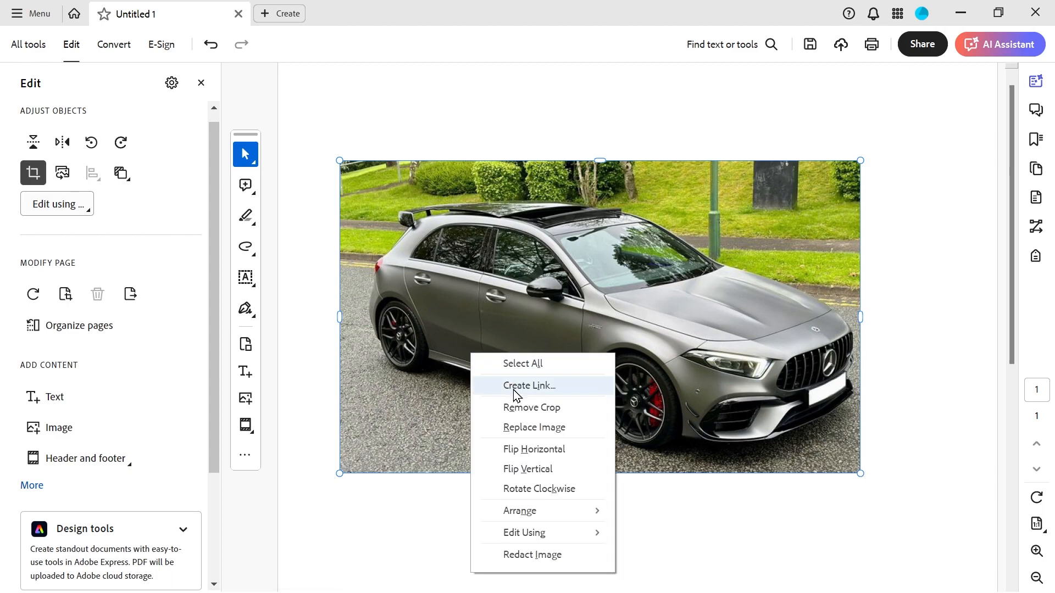
pyautogui.click(516, 407)
# Scale the car photo down proportionally from its upper-left corner and undo the last size change
pyautogui.rightClick(581, 299)
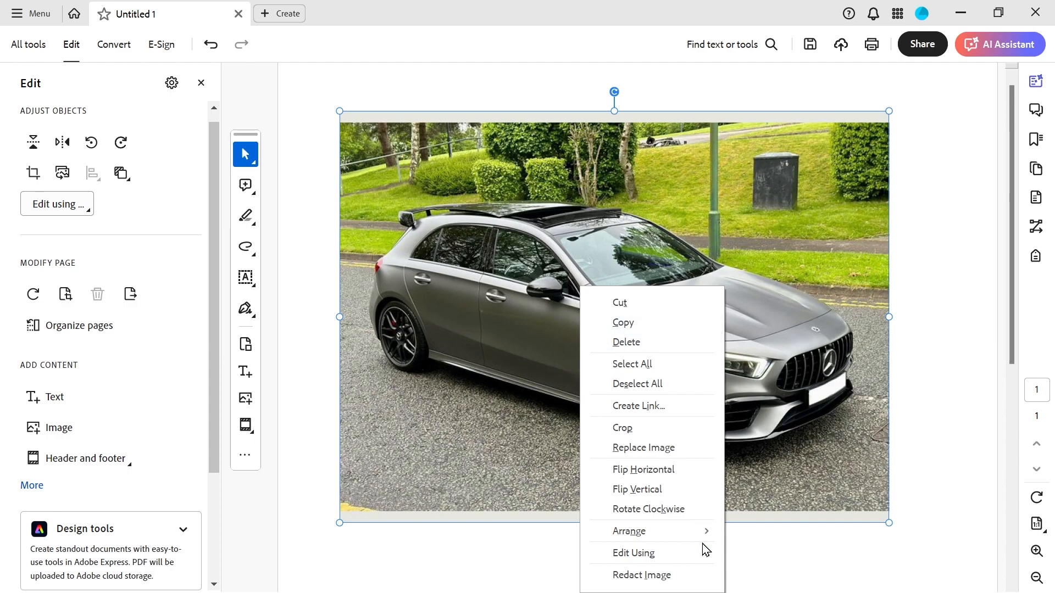
pyautogui.moveTo(682, 555)
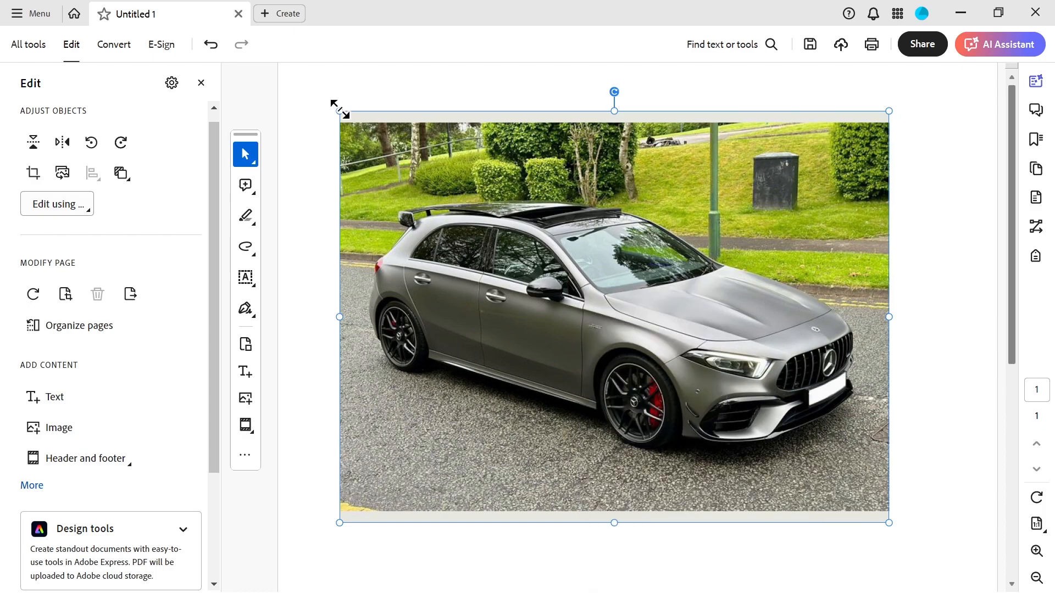
pyautogui.moveTo(339, 110); pyautogui.dragTo(474, 220)
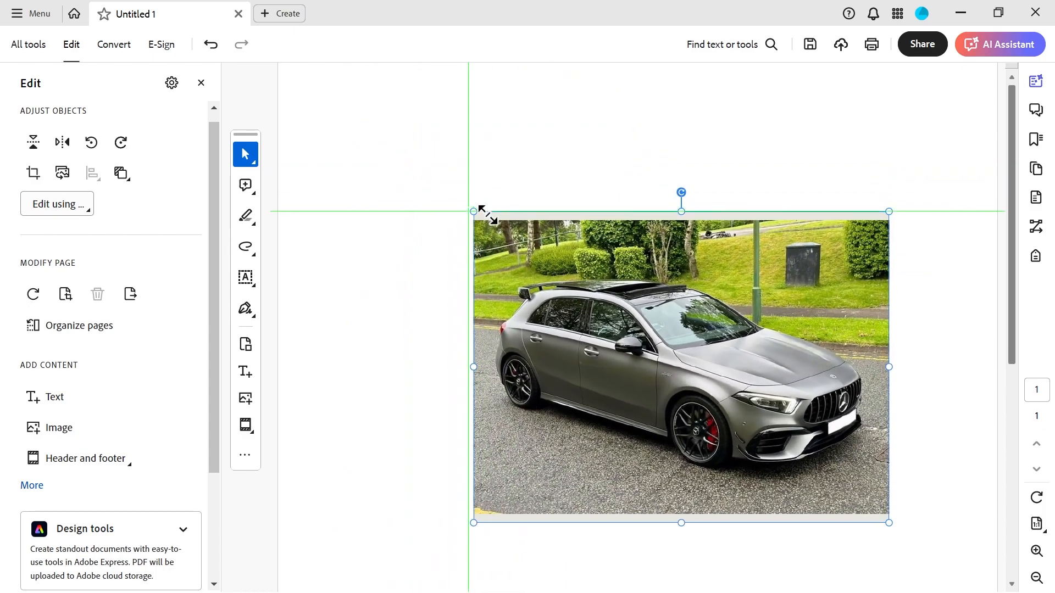
pyautogui.hotkey('ctrl', 'z')
# Start adding a page background that uses the image file Parchment.jpeg
pyautogui.click(32, 485)
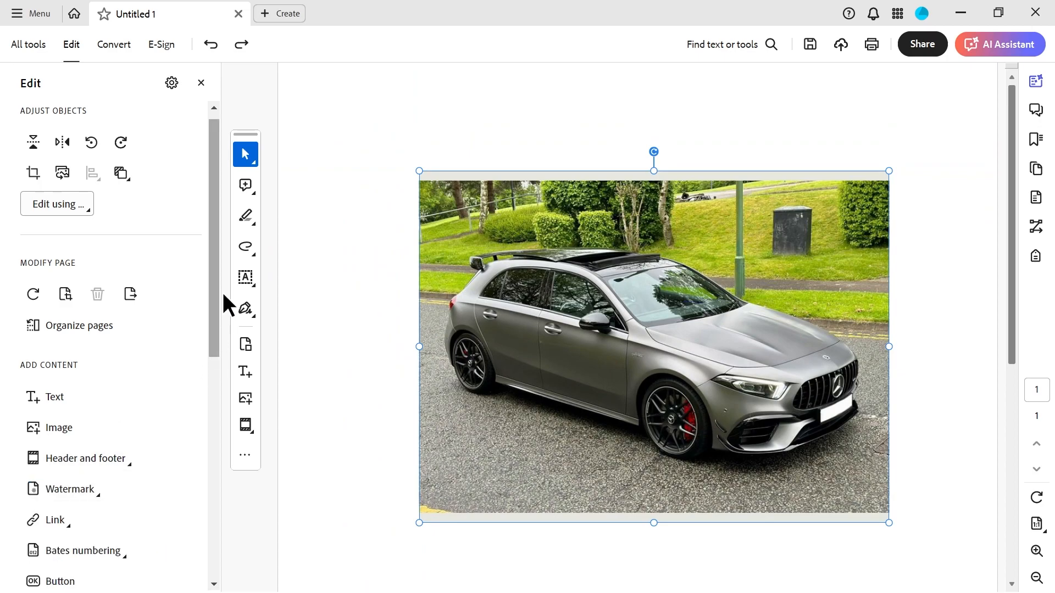
pyautogui.moveTo(212, 292); pyautogui.dragTo(200, 441)
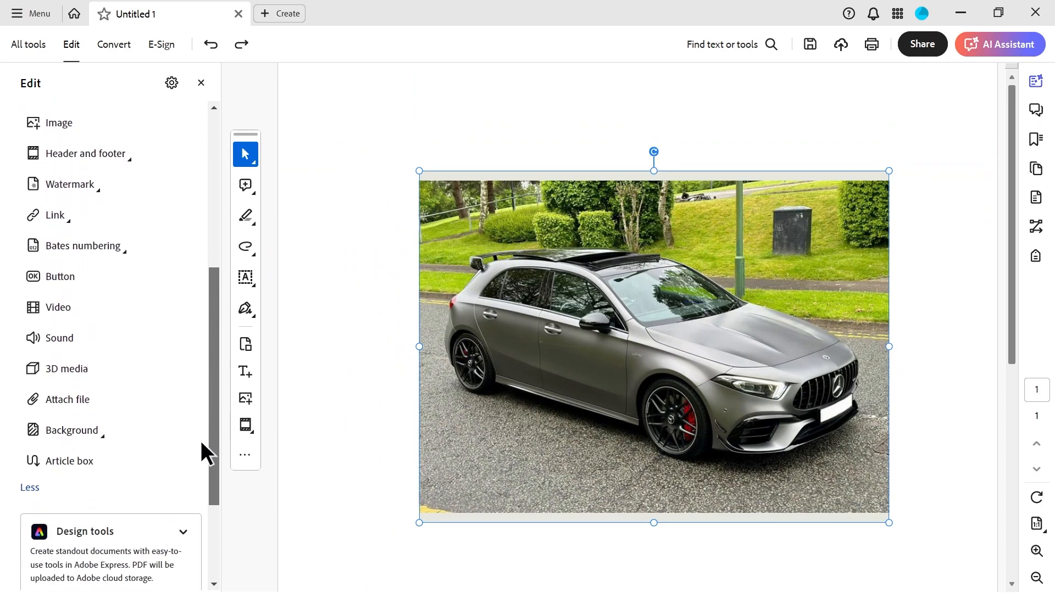
pyautogui.click(95, 433)
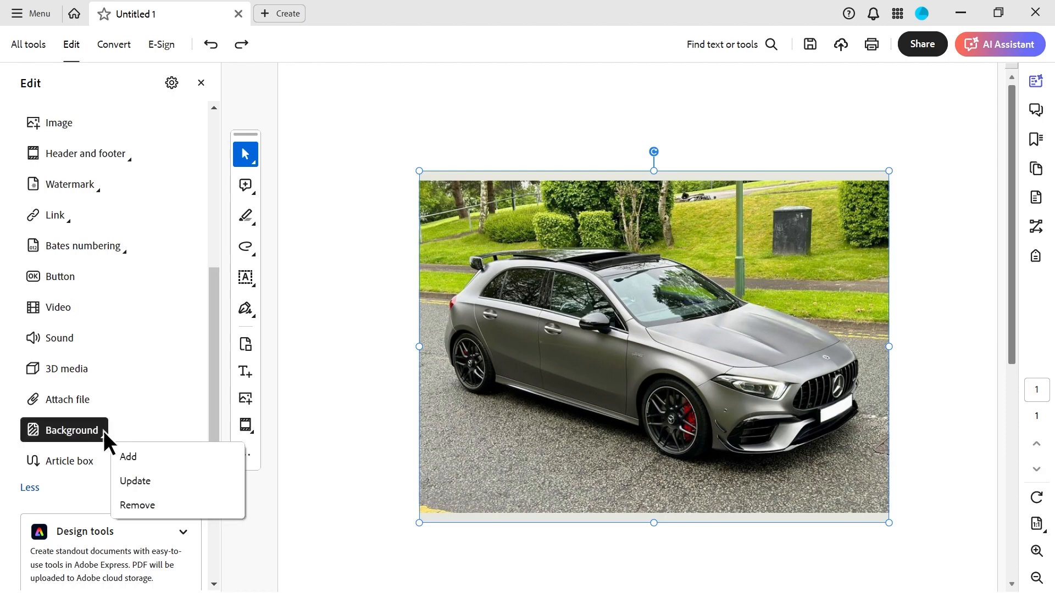
pyautogui.click(127, 458)
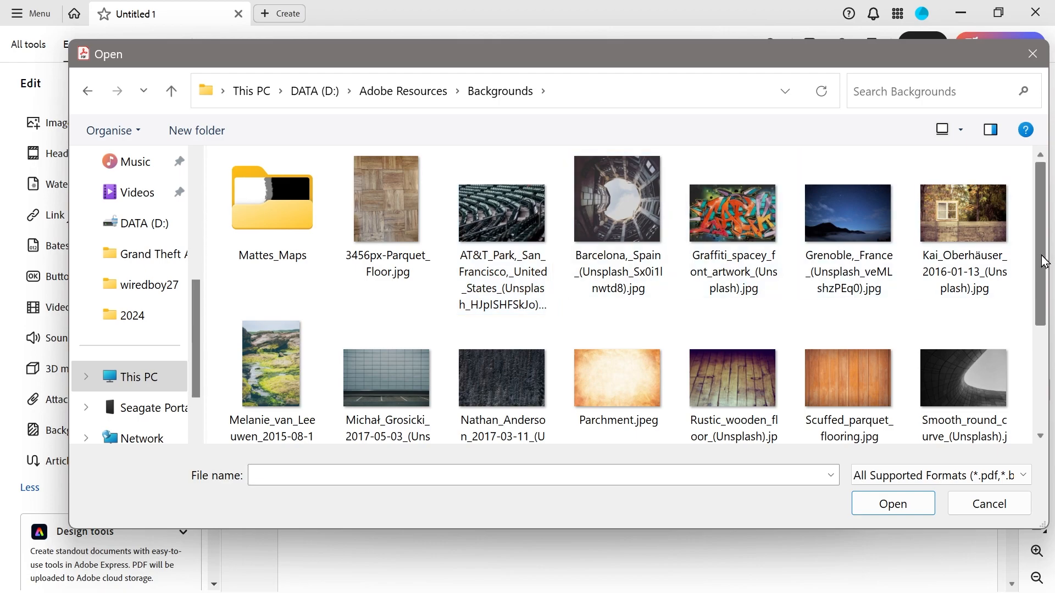
pyautogui.moveTo(1039, 261); pyautogui.dragTo(1038, 315)
pyautogui.doubleClick(624, 283)
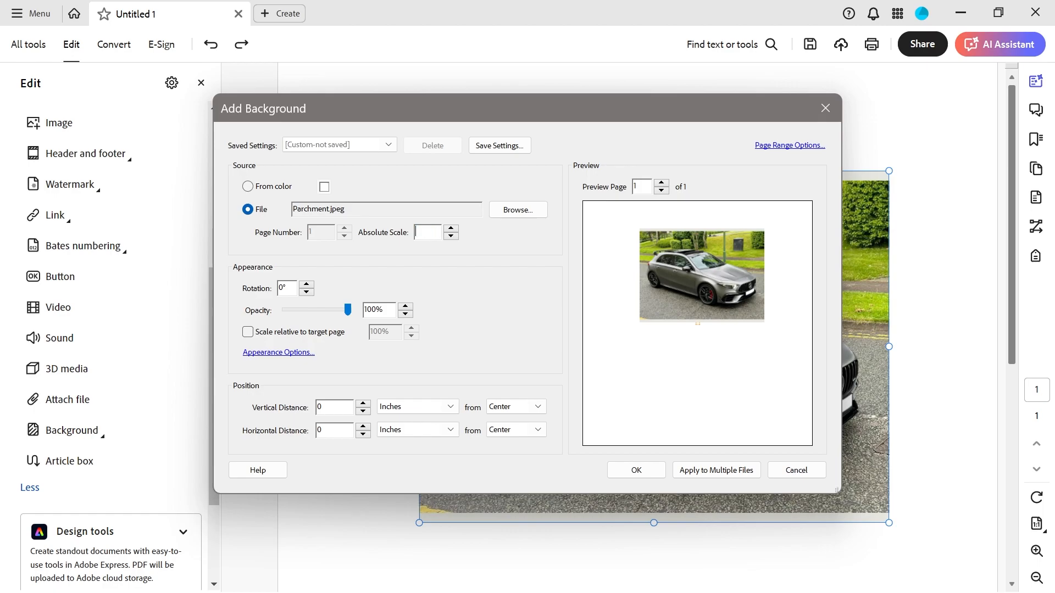
# Try the parchment background at an absolute scale of 400% with reduced opacity, and cancel it
pyautogui.press('BackSpace')
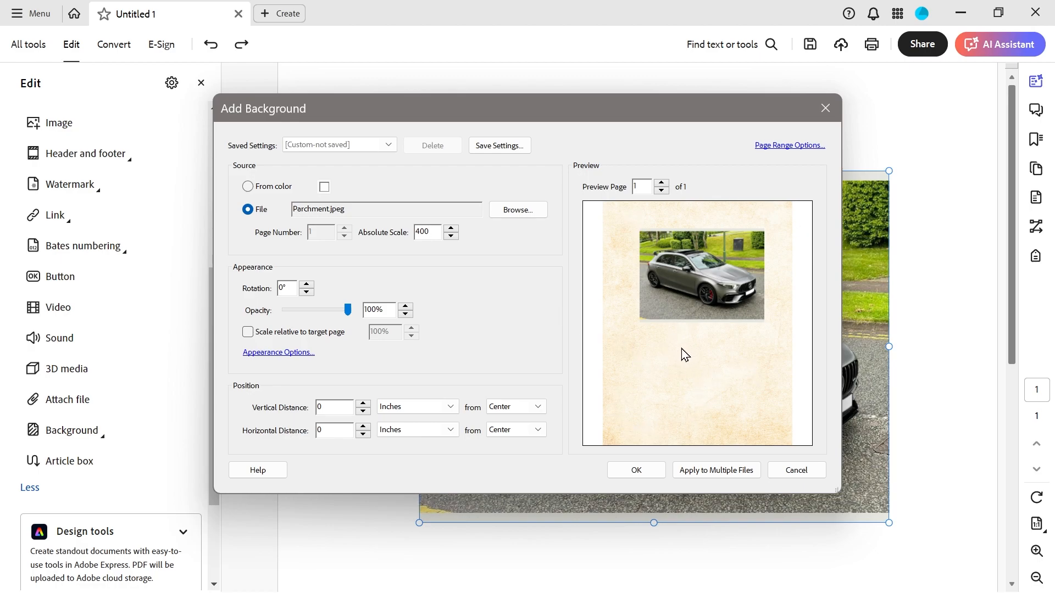
pyautogui.moveTo(347, 311); pyautogui.dragTo(330, 312)
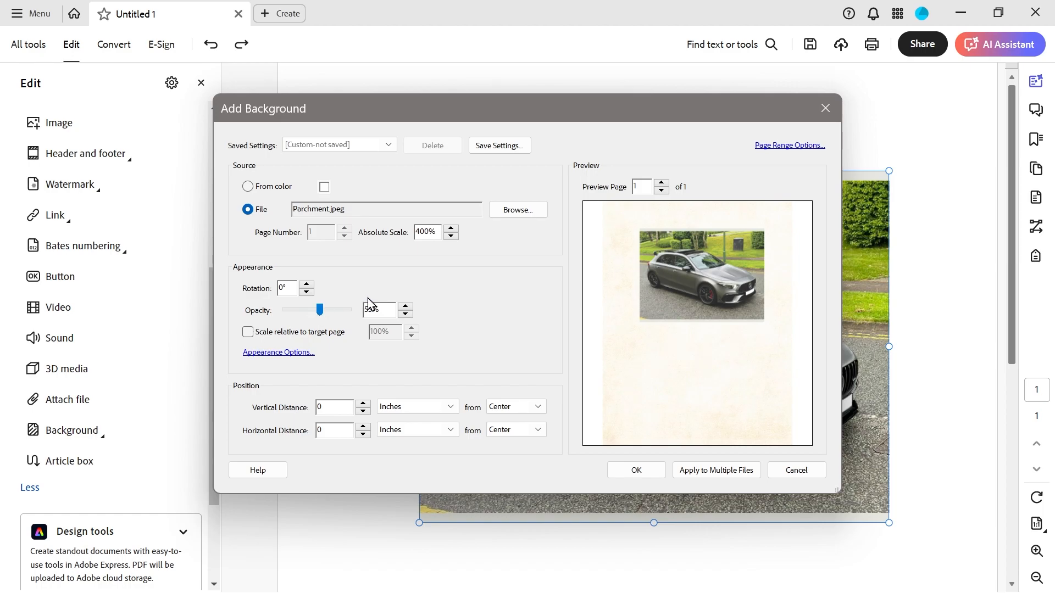
pyautogui.press('Escape')
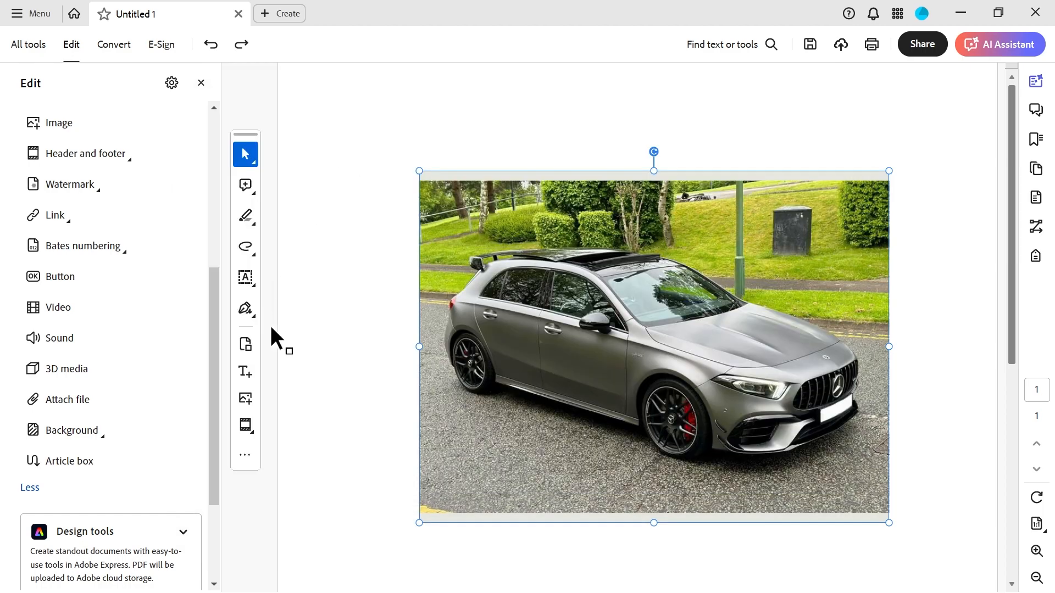
# Start a new page background from a file, using the mossy rocky-coast photo dated 2015-08-14 from the Backgrounds folder
pyautogui.click(77, 430)
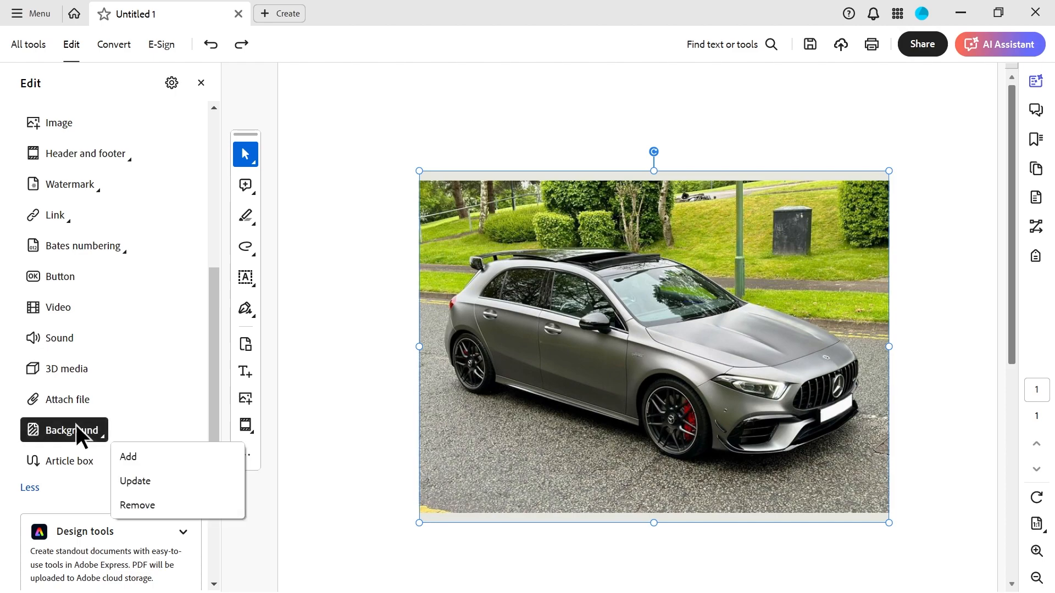
pyautogui.click(132, 454)
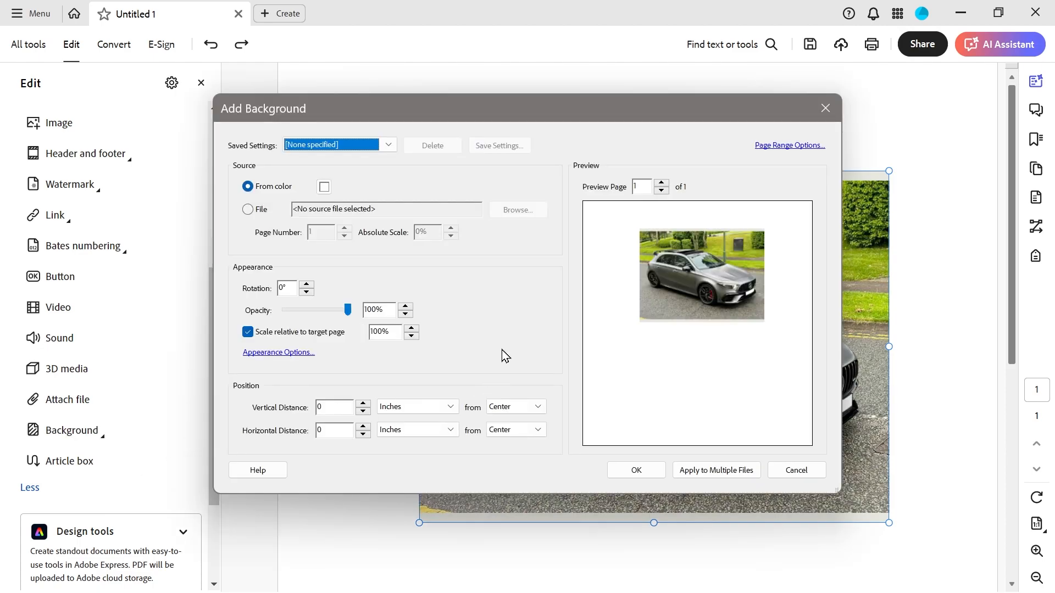
pyautogui.click(248, 208)
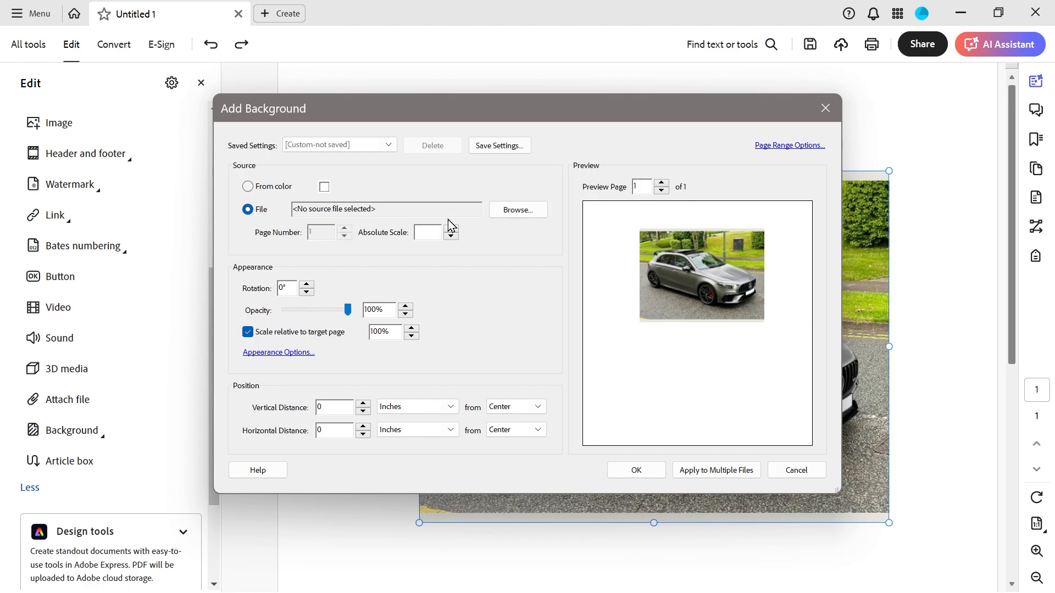
pyautogui.click(517, 211)
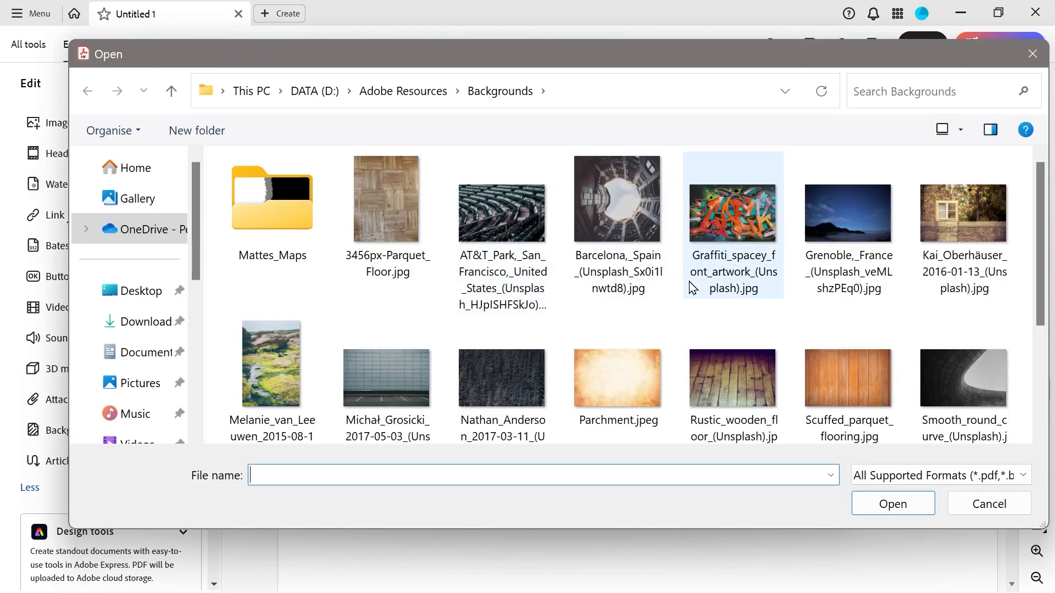
pyautogui.click(291, 378)
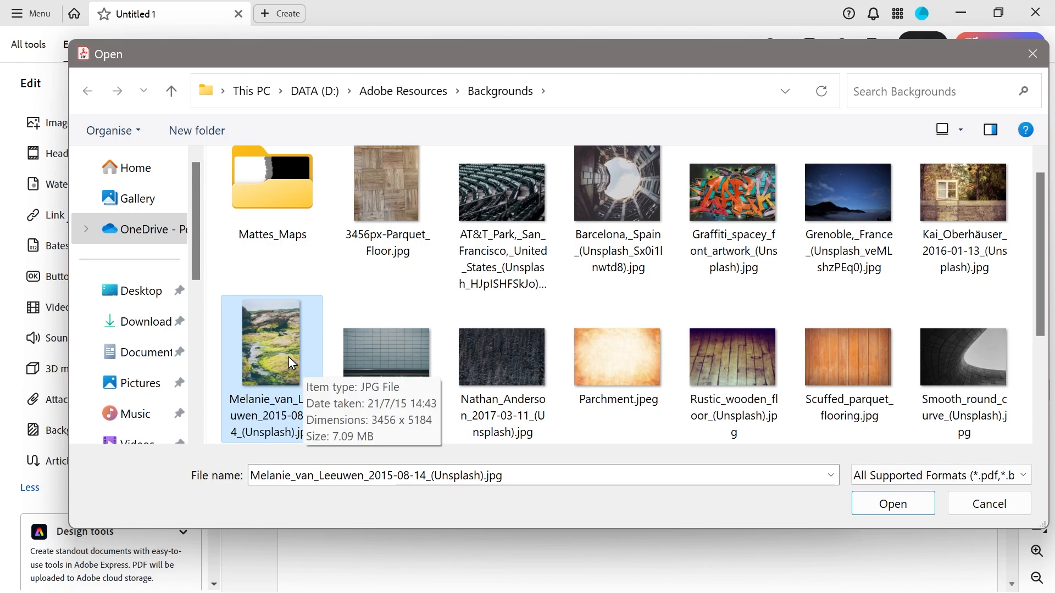
pyautogui.doubleClick(268, 371)
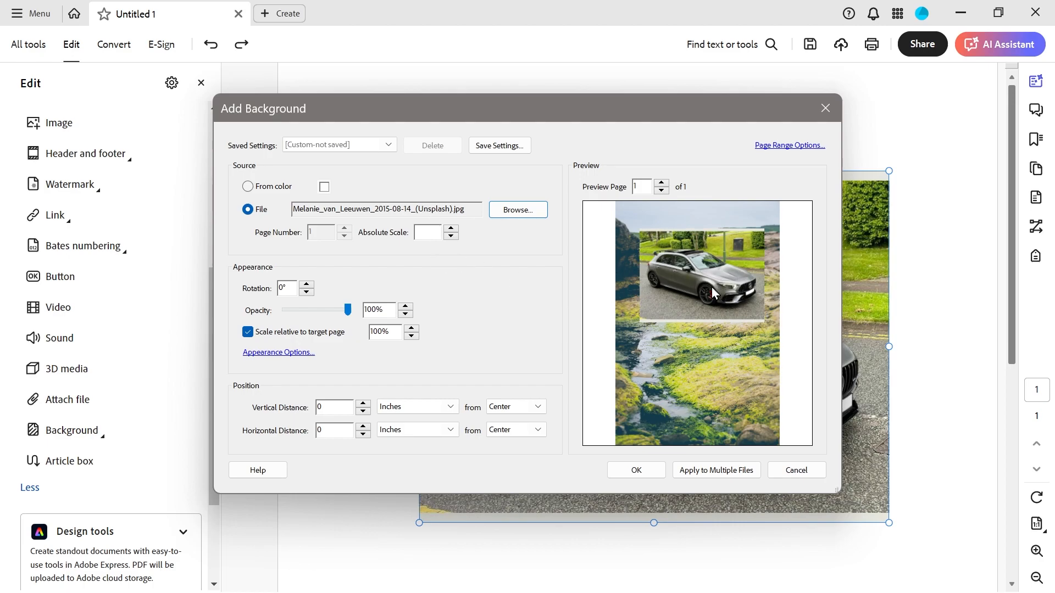
# Turn off scaling relative to the target page, set the background's absolute scale to 40% and apply the background
pyautogui.click(247, 332)
pyautogui.click(427, 232)
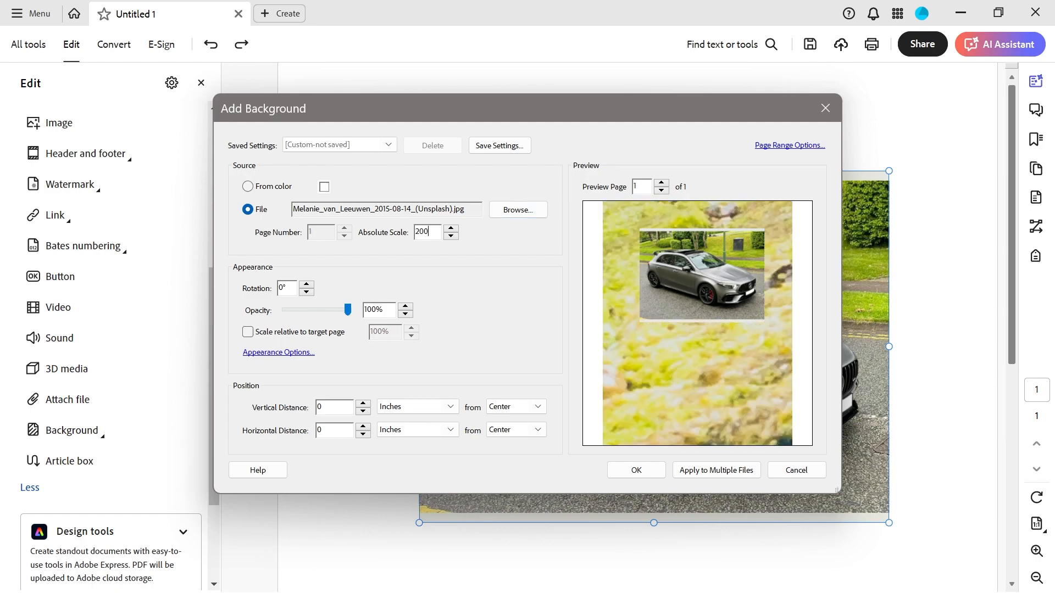
pyautogui.press('BackSpace')
pyautogui.press('BackSpace')
pyautogui.press('BackSpace')
pyautogui.write('1')
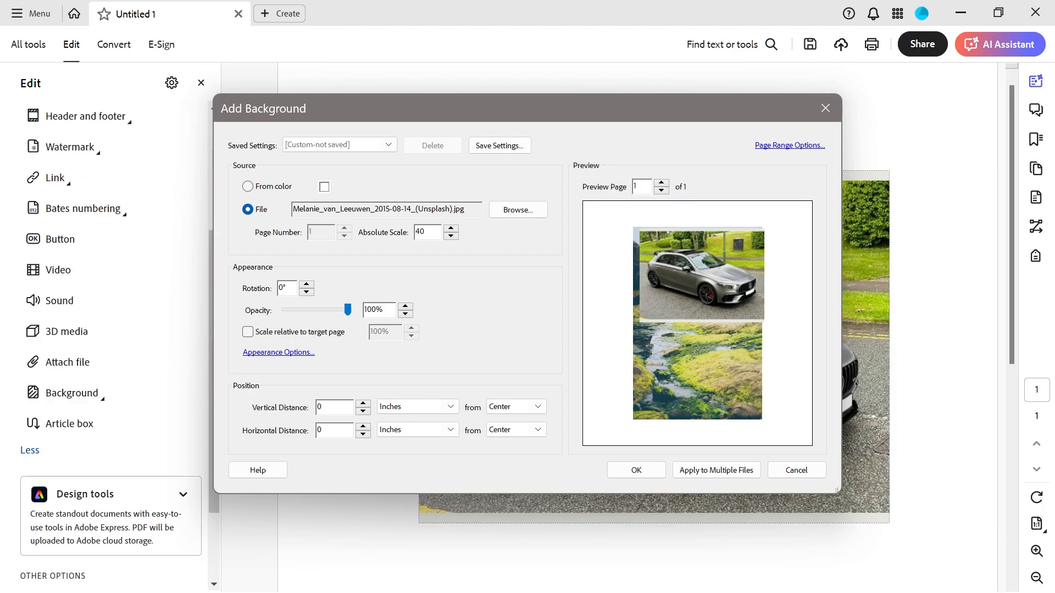
pyautogui.click(637, 471)
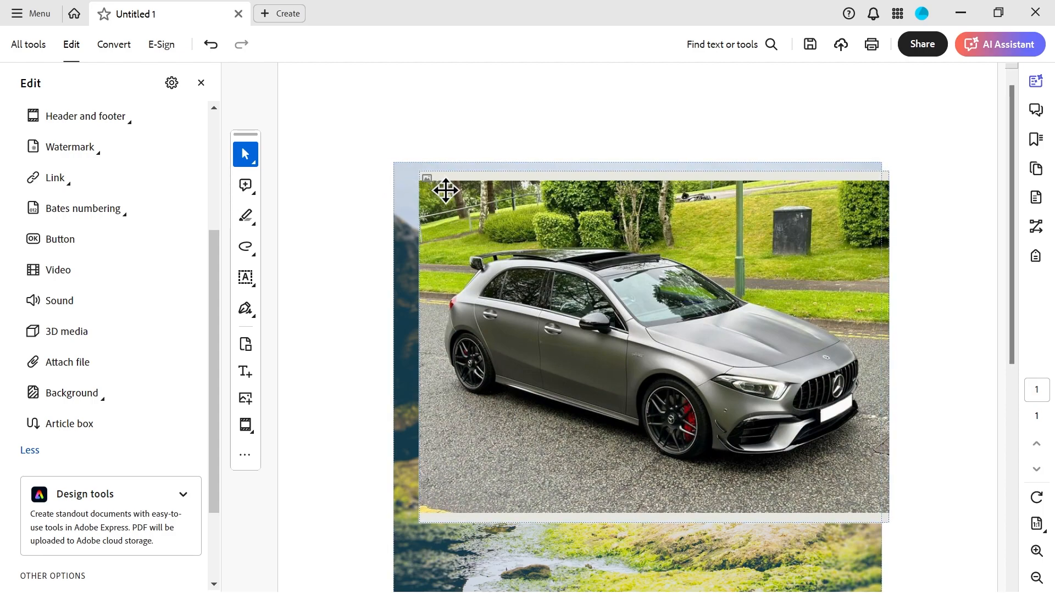
# Move the coast image to the page's upper-left area and the car photo to the page's right edge, partly overlapping it
pyautogui.moveTo(459, 200); pyautogui.dragTo(528, 208)
pyautogui.moveTo(422, 180); pyautogui.dragTo(372, 111)
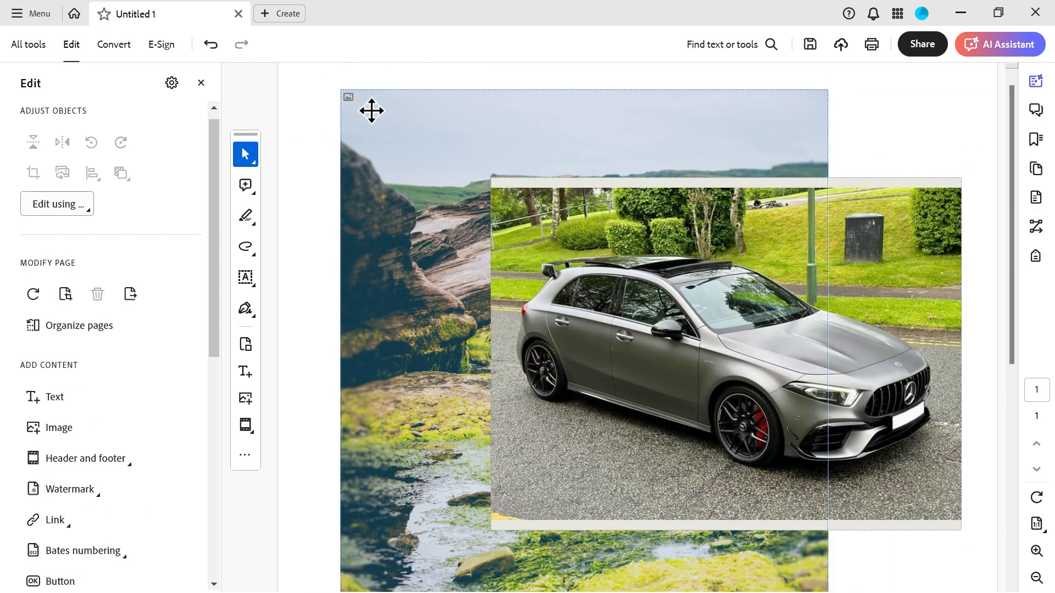
pyautogui.moveTo(631, 288); pyautogui.dragTo(516, 298)
pyautogui.moveTo(555, 327); pyautogui.dragTo(528, 306)
pyautogui.moveTo(355, 196); pyautogui.dragTo(663, 332)
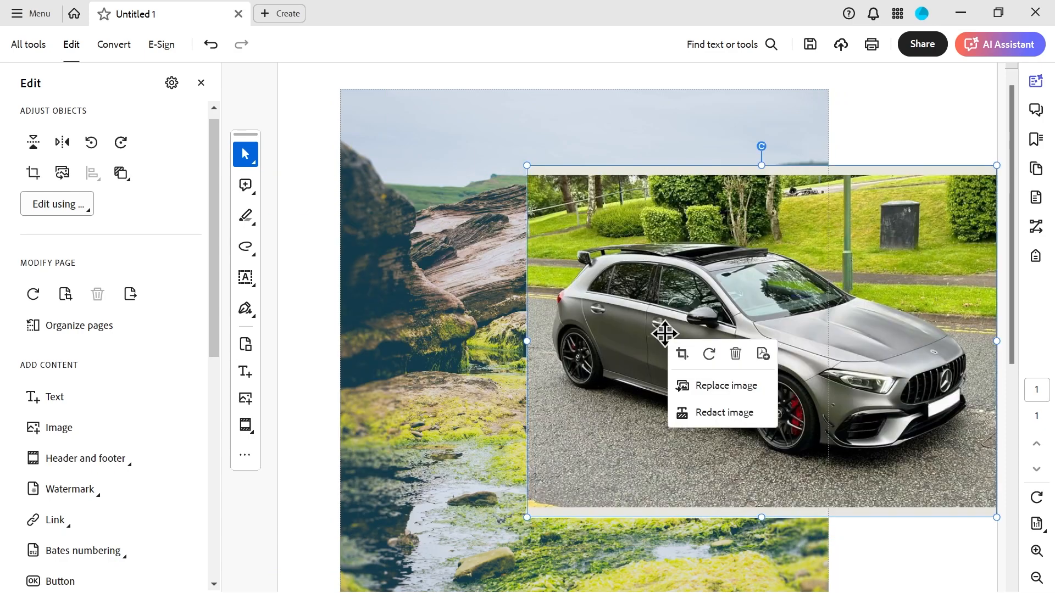
# Send the car photo to the back and bring it to the front again
pyautogui.click(124, 176)
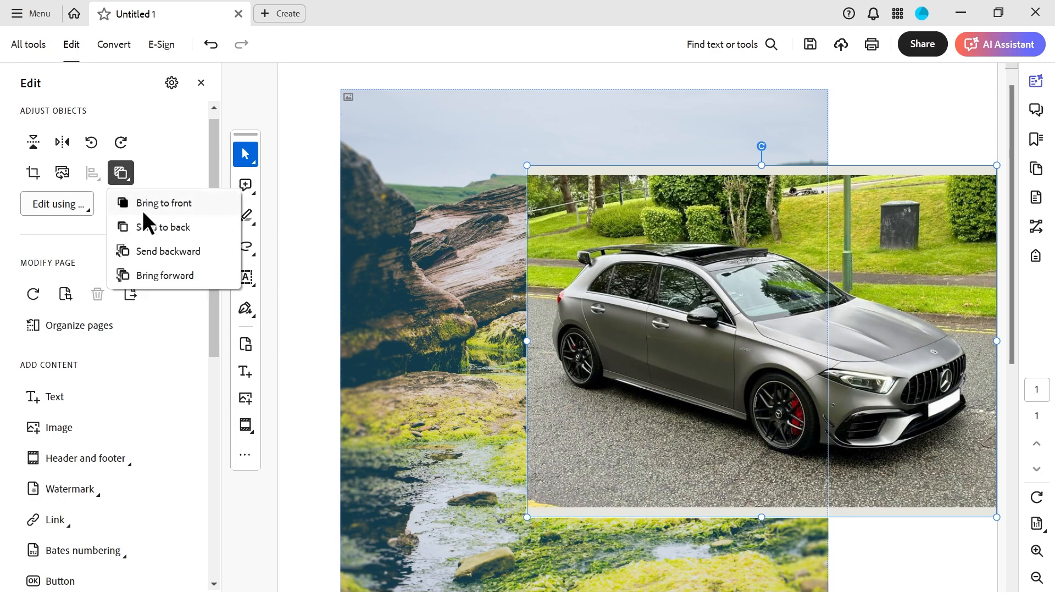
pyautogui.click(142, 226)
pyautogui.click(130, 176)
pyautogui.click(147, 203)
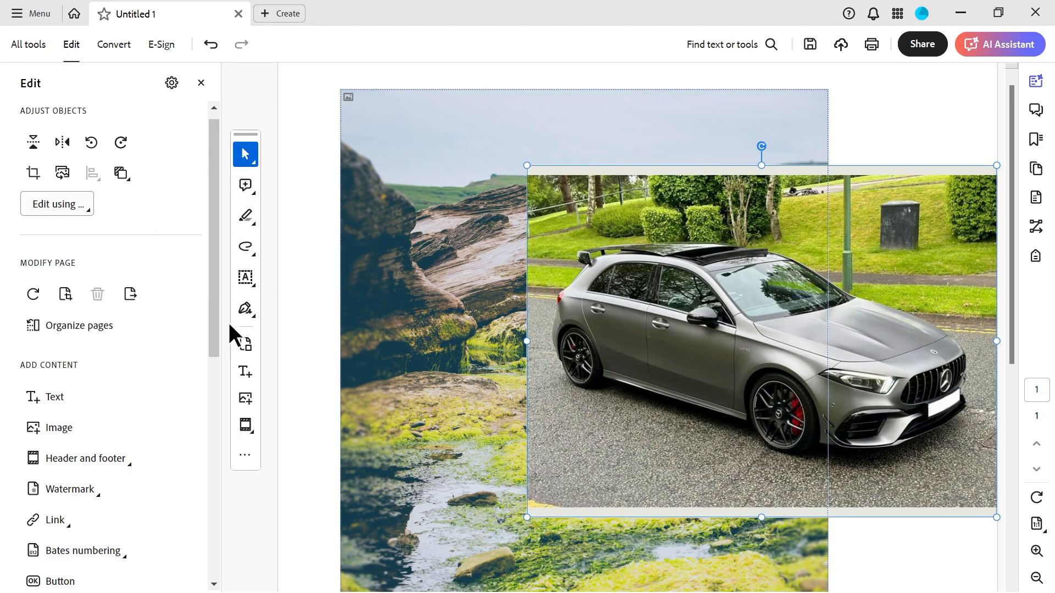
# Move the car photo up and left so it covers more of the coast image
pyautogui.moveTo(711, 294)
pyautogui.mouseDown()
pyautogui.moveTo(678, 282)
pyautogui.moveTo(719, 302)
pyautogui.mouseUp()
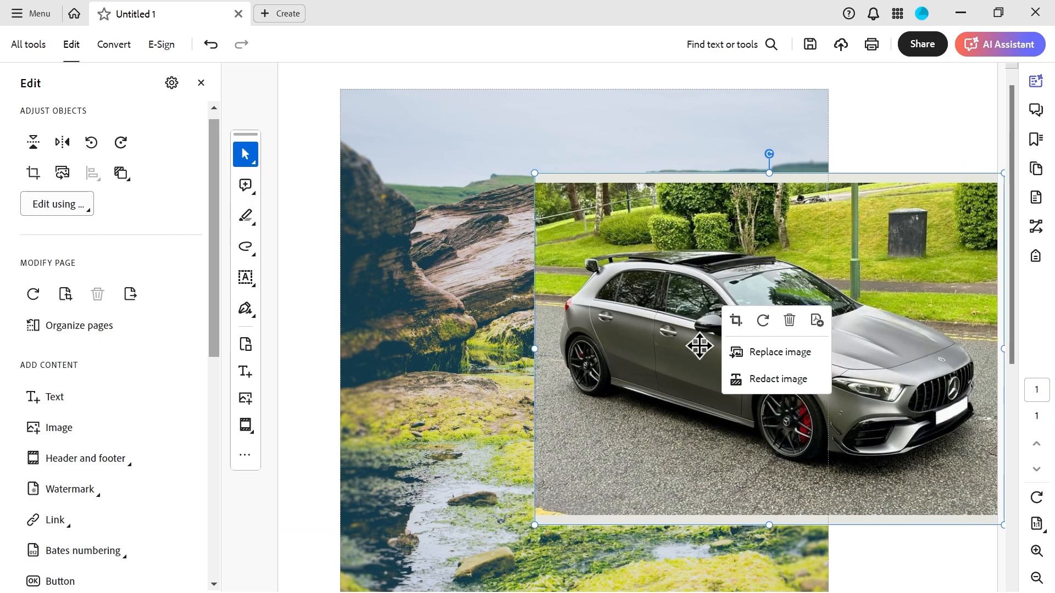
pyautogui.moveTo(676, 271); pyautogui.dragTo(603, 221)
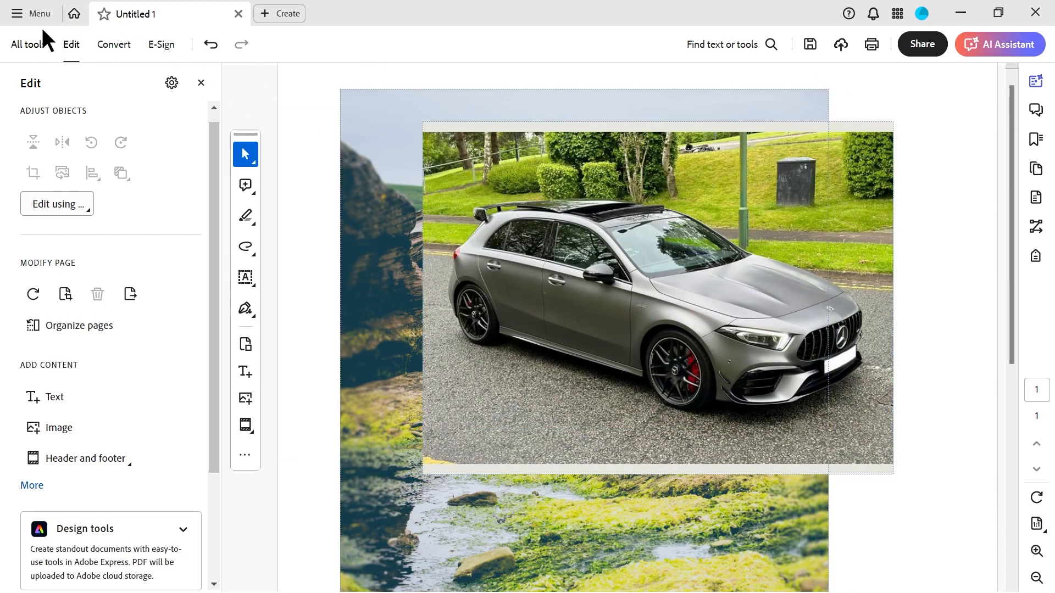
# Turn on Snap to Grid in the rulers and grids view settings
pyautogui.click(31, 13)
pyautogui.moveTo(132, 369)
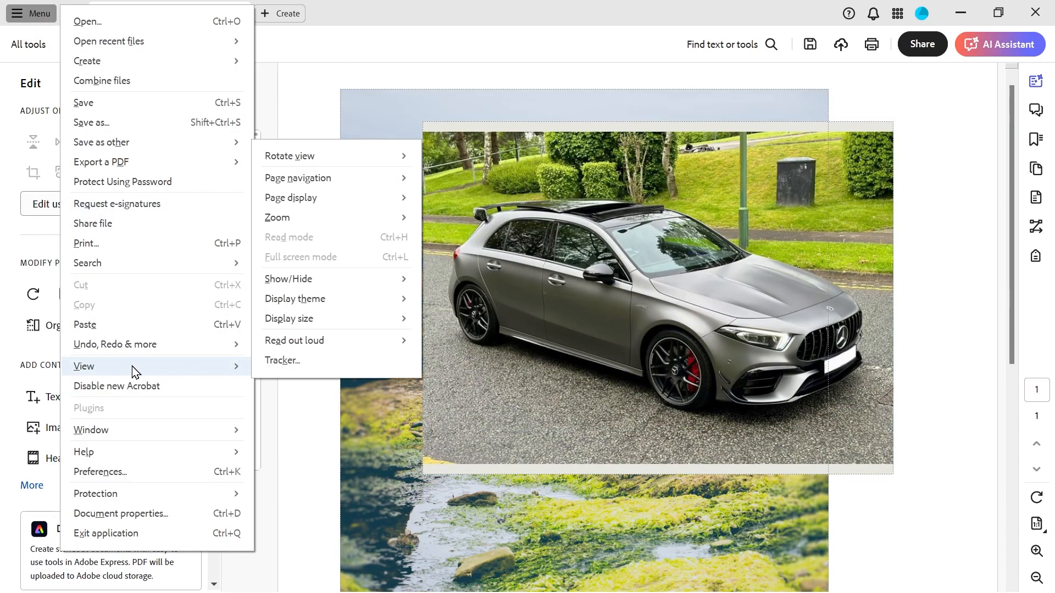
pyautogui.moveTo(307, 280)
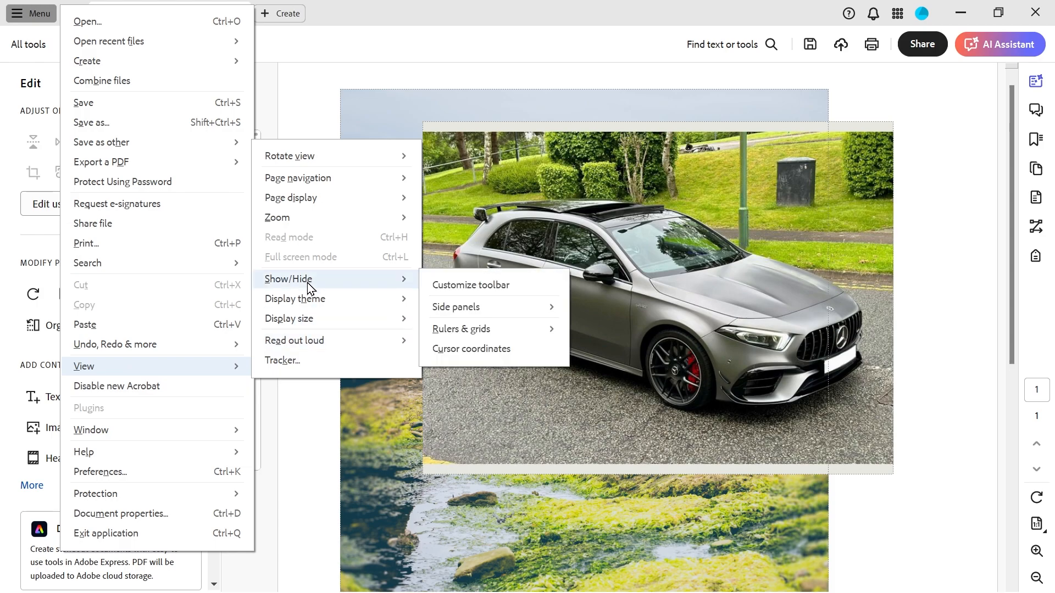
pyautogui.moveTo(460, 333)
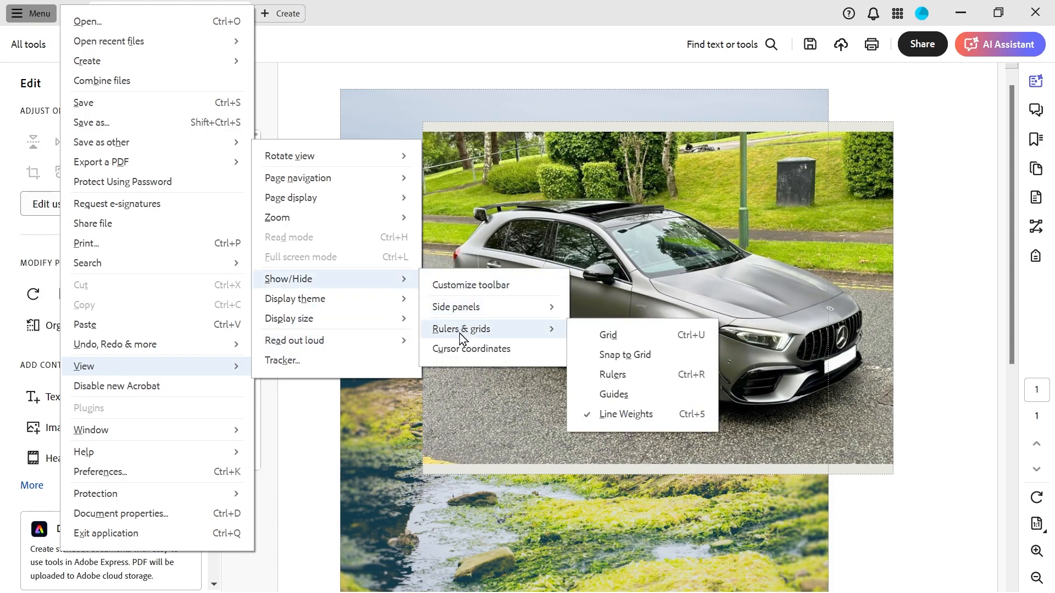
pyautogui.click(614, 356)
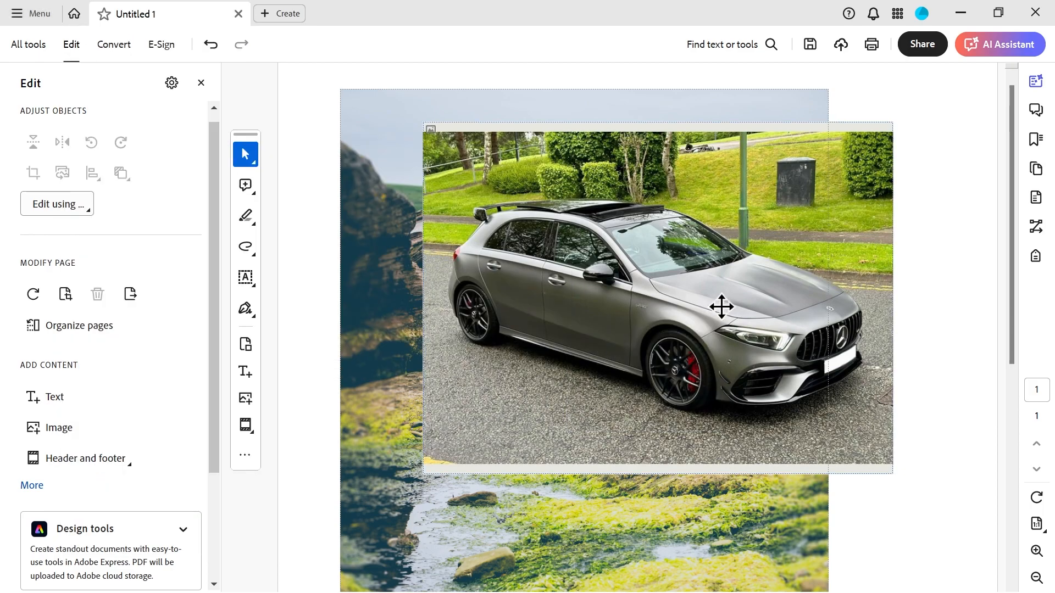
# Move the car photo around over the upper part of the coast image to try out how it aligns
pyautogui.moveTo(631, 269); pyautogui.dragTo(532, 275)
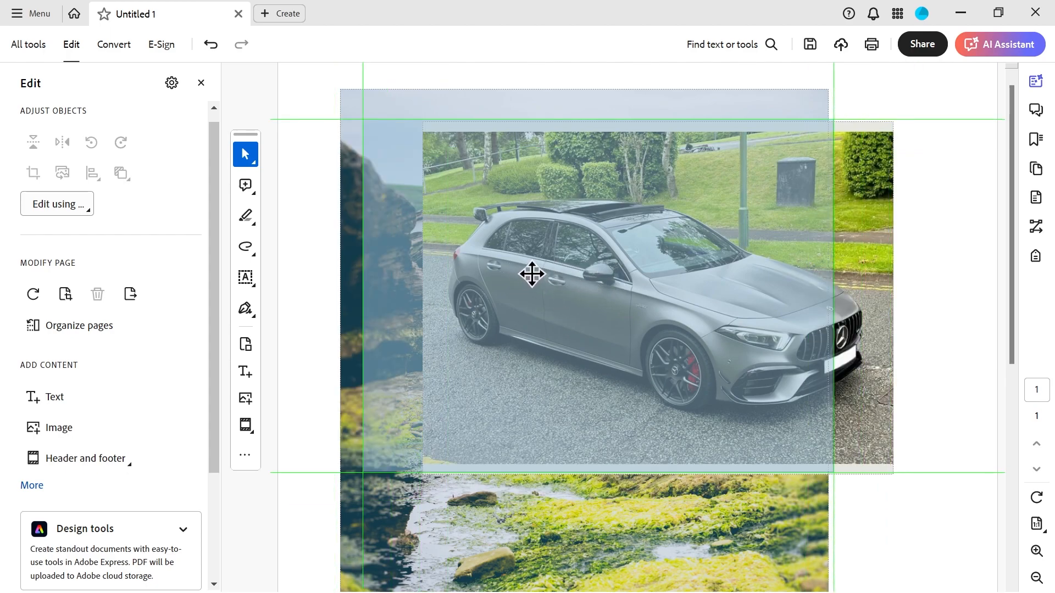
pyautogui.moveTo(532, 275); pyautogui.dragTo(501, 276)
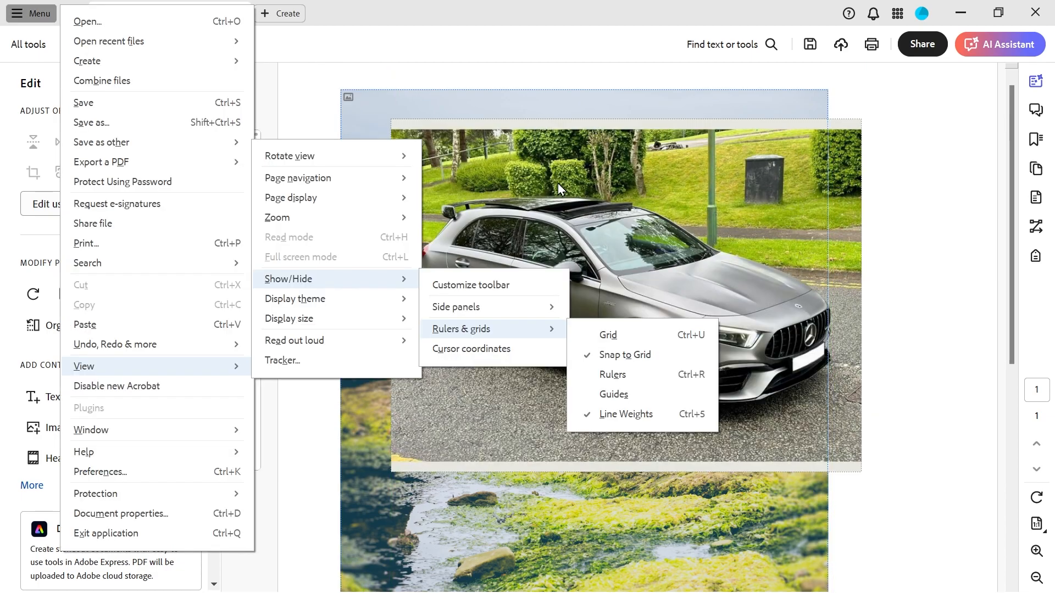
pyautogui.click(559, 187)
pyautogui.click(608, 189)
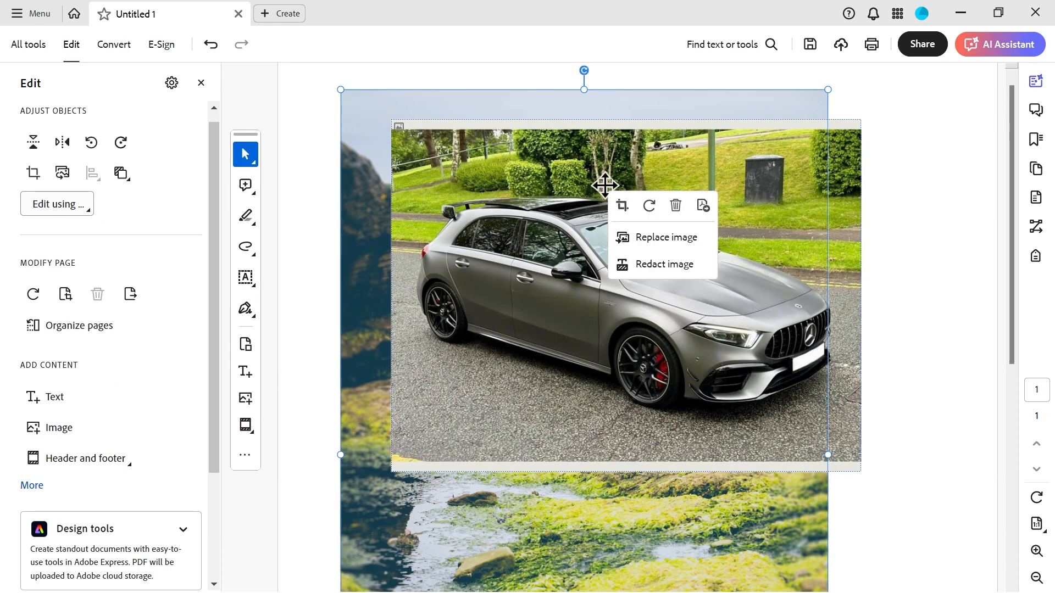
pyautogui.moveTo(544, 220); pyautogui.dragTo(509, 213)
pyautogui.moveTo(499, 209); pyautogui.dragTo(611, 194)
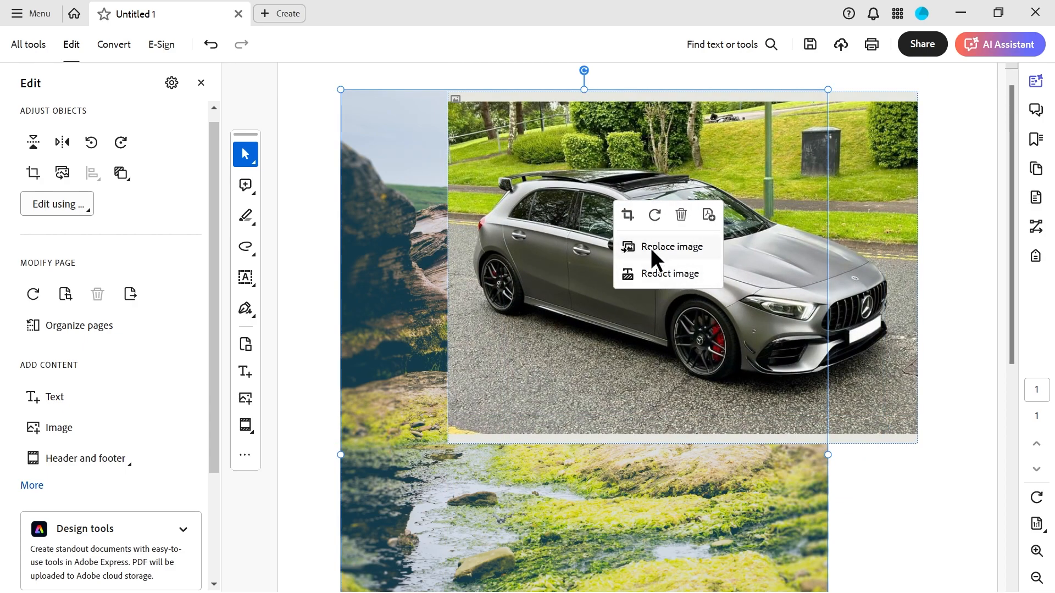
# Undo the last change and replace the car photo with the image file a45nobg.png
pyautogui.hotkey('ctrl', 'z')
pyautogui.click(494, 300)
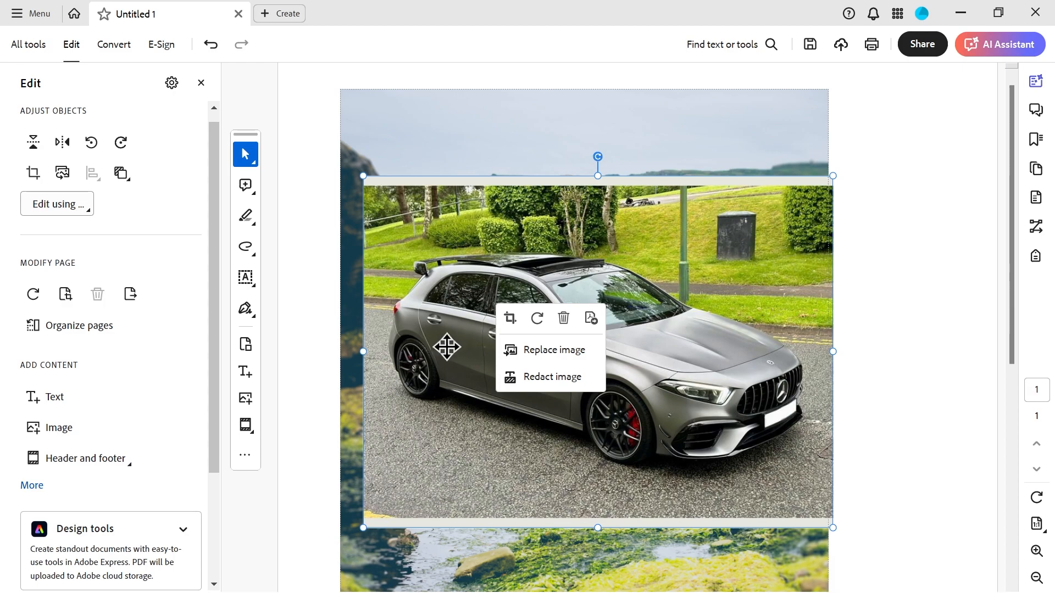
pyautogui.click(557, 356)
pyautogui.click(405, 185)
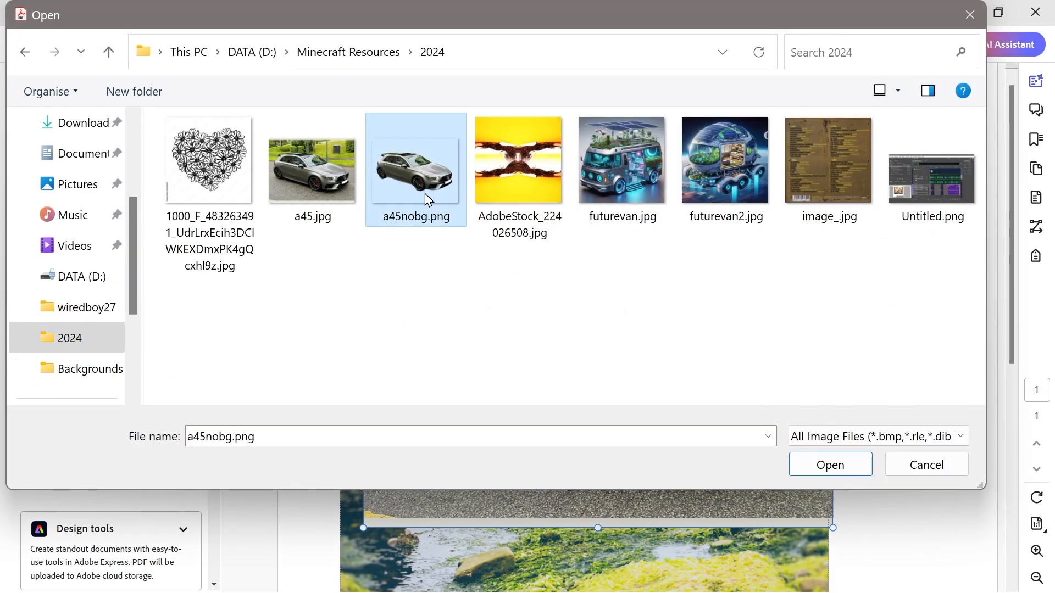
pyautogui.doubleClick(424, 193)
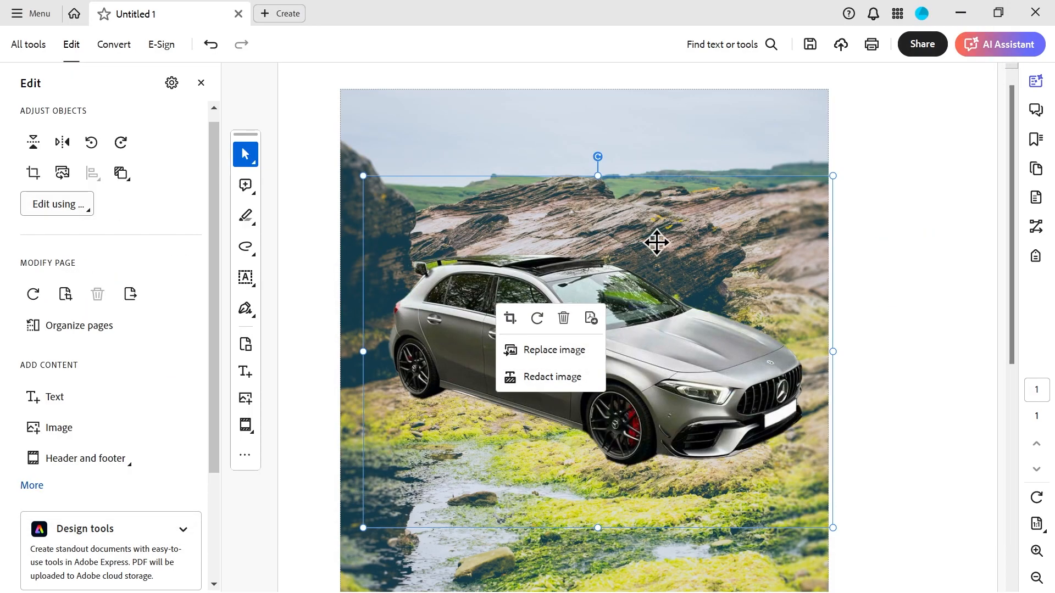
# Rotate the car cutout counterclockwise so its front tilts upward, and place it over the rocks in the coast image
pyautogui.moveTo(605, 132); pyautogui.dragTo(475, 194)
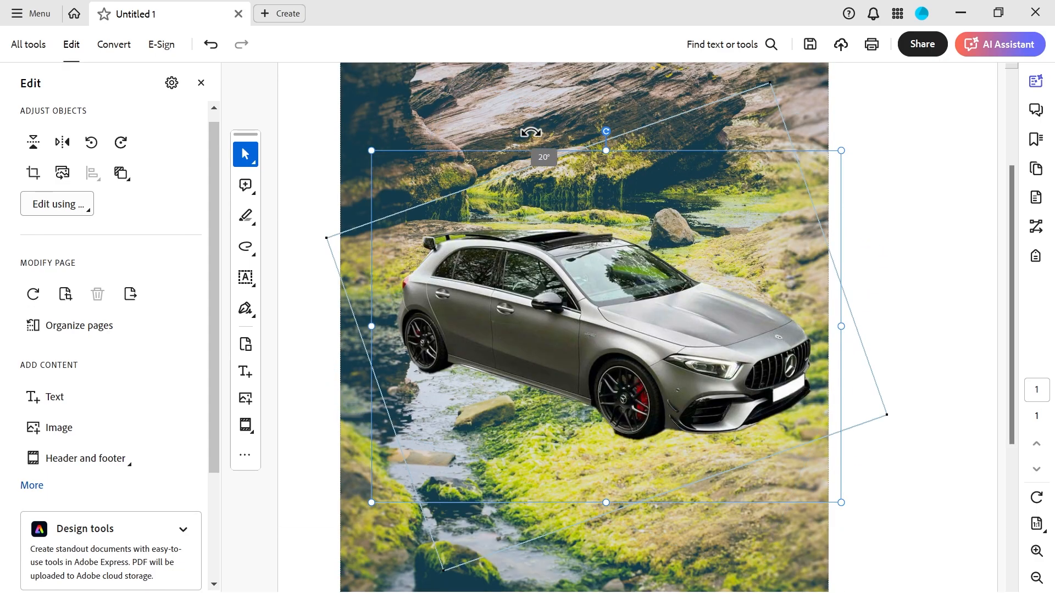
pyautogui.click(539, 463)
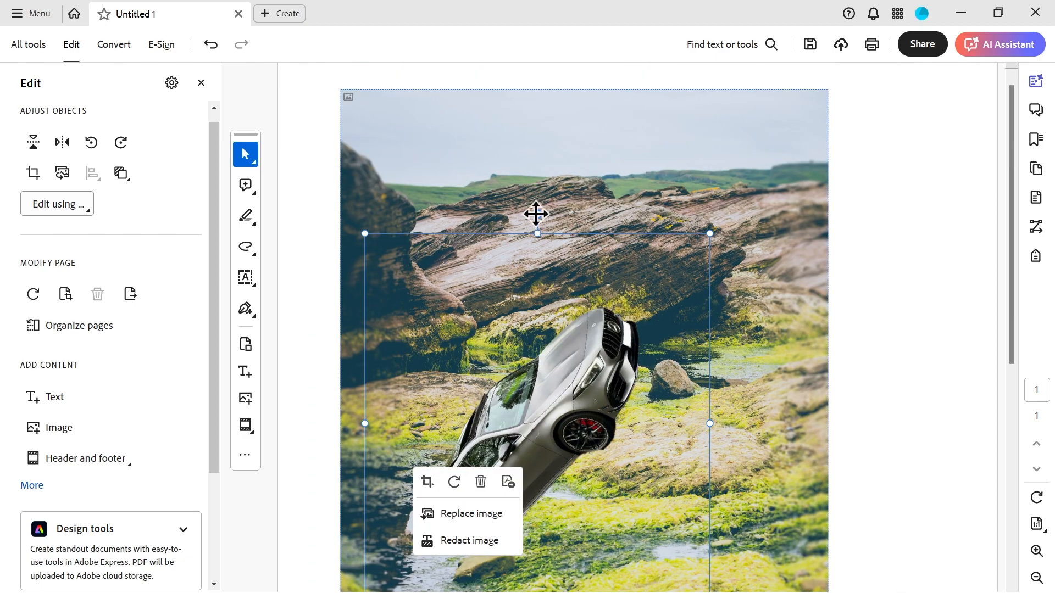
pyautogui.moveTo(537, 215); pyautogui.dragTo(530, 133)
pyautogui.moveTo(546, 232); pyautogui.dragTo(606, 300)
# Crop the car cutout's frame on all sides to fit closely around the car
pyautogui.rightClick(575, 280)
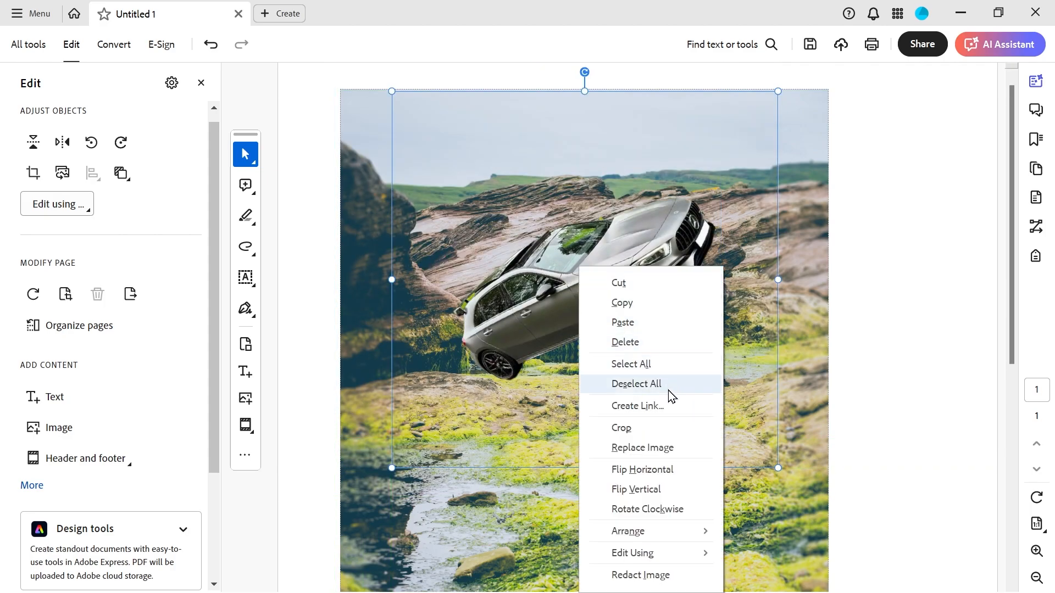
pyautogui.click(632, 427)
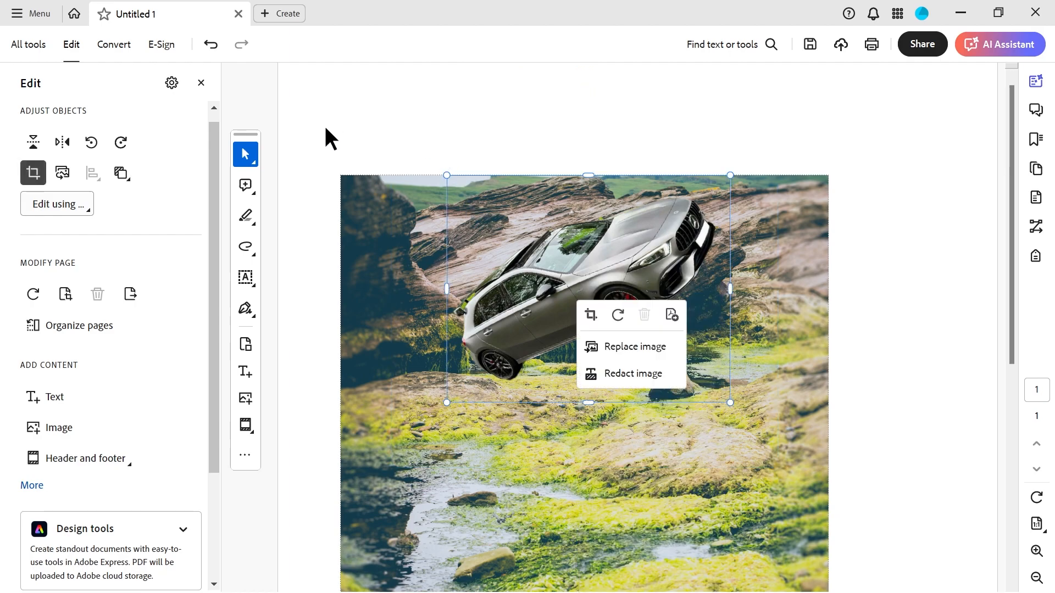
pyautogui.click(312, 104)
pyautogui.click(33, 173)
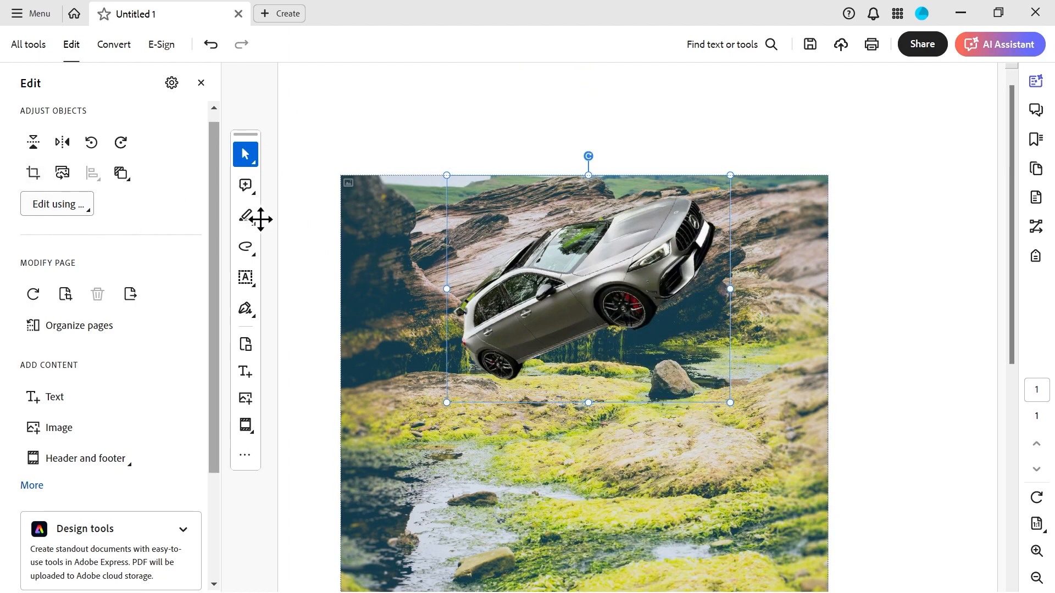
# Rotate the cropped car slightly clockwise and position it on the large rock, partly beyond the coast image's upper edge
pyautogui.moveTo(590, 270); pyautogui.dragTo(503, 226)
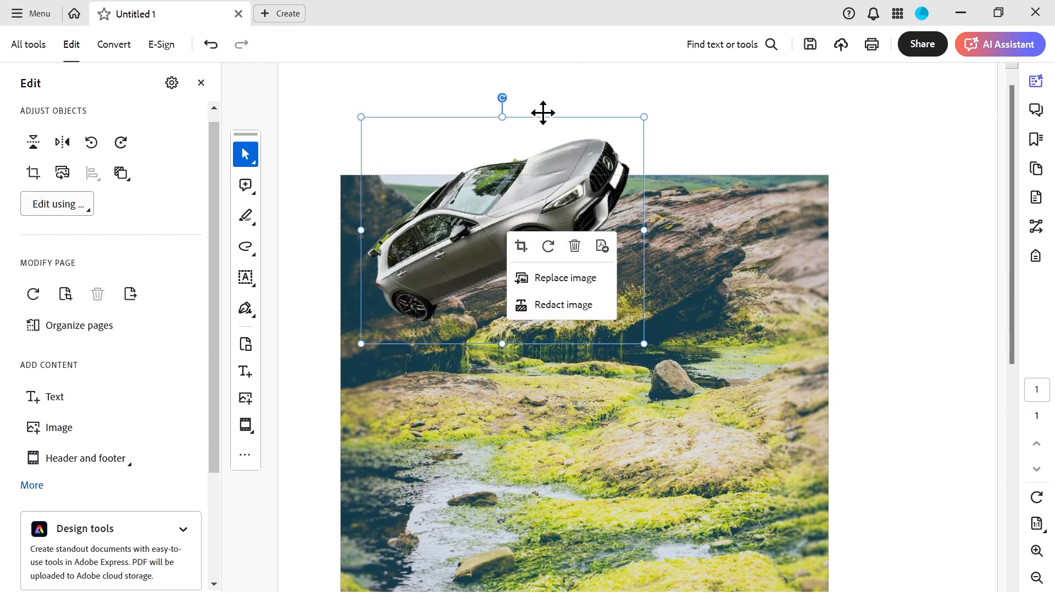
pyautogui.moveTo(640, 107); pyautogui.dragTo(665, 127)
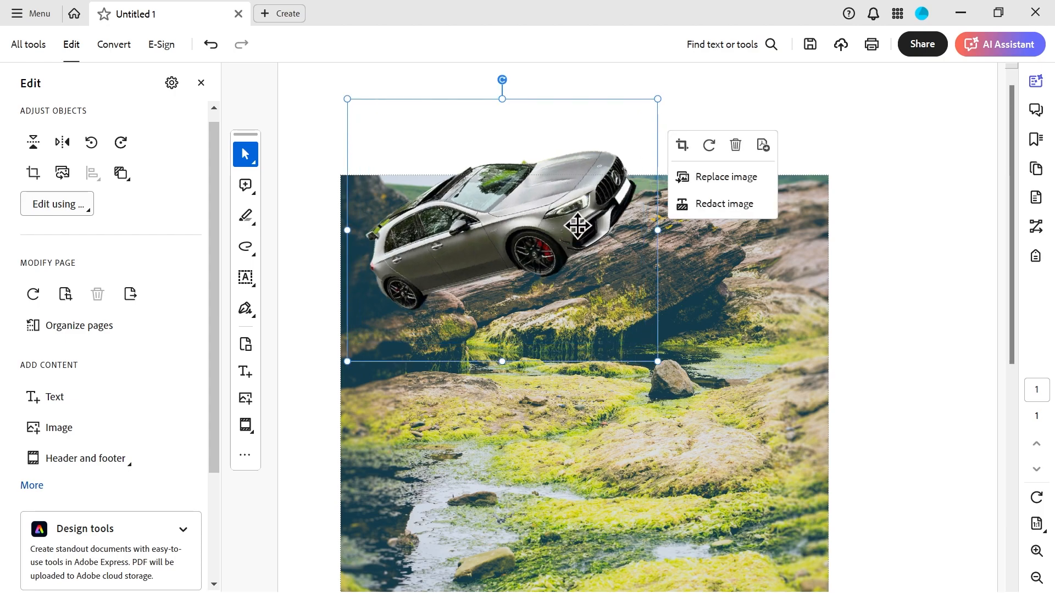
pyautogui.moveTo(500, 221); pyautogui.dragTo(526, 211)
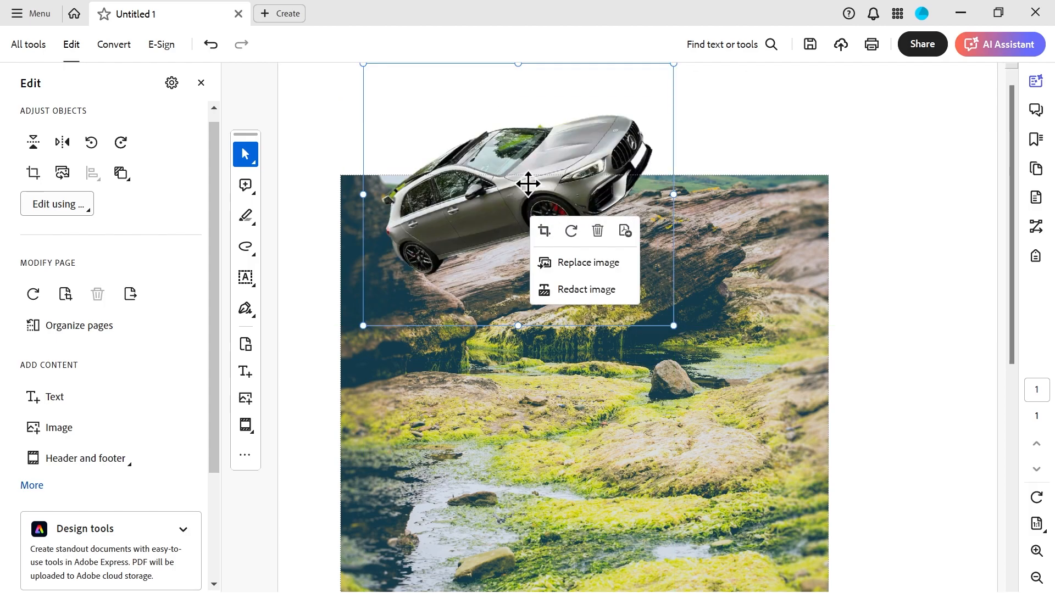
pyautogui.click(772, 124)
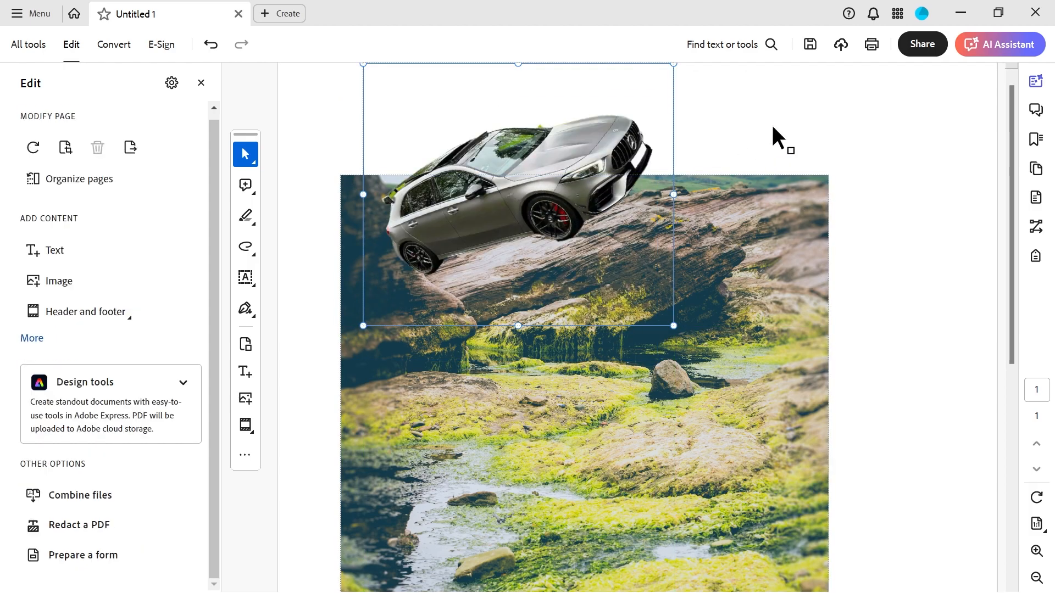